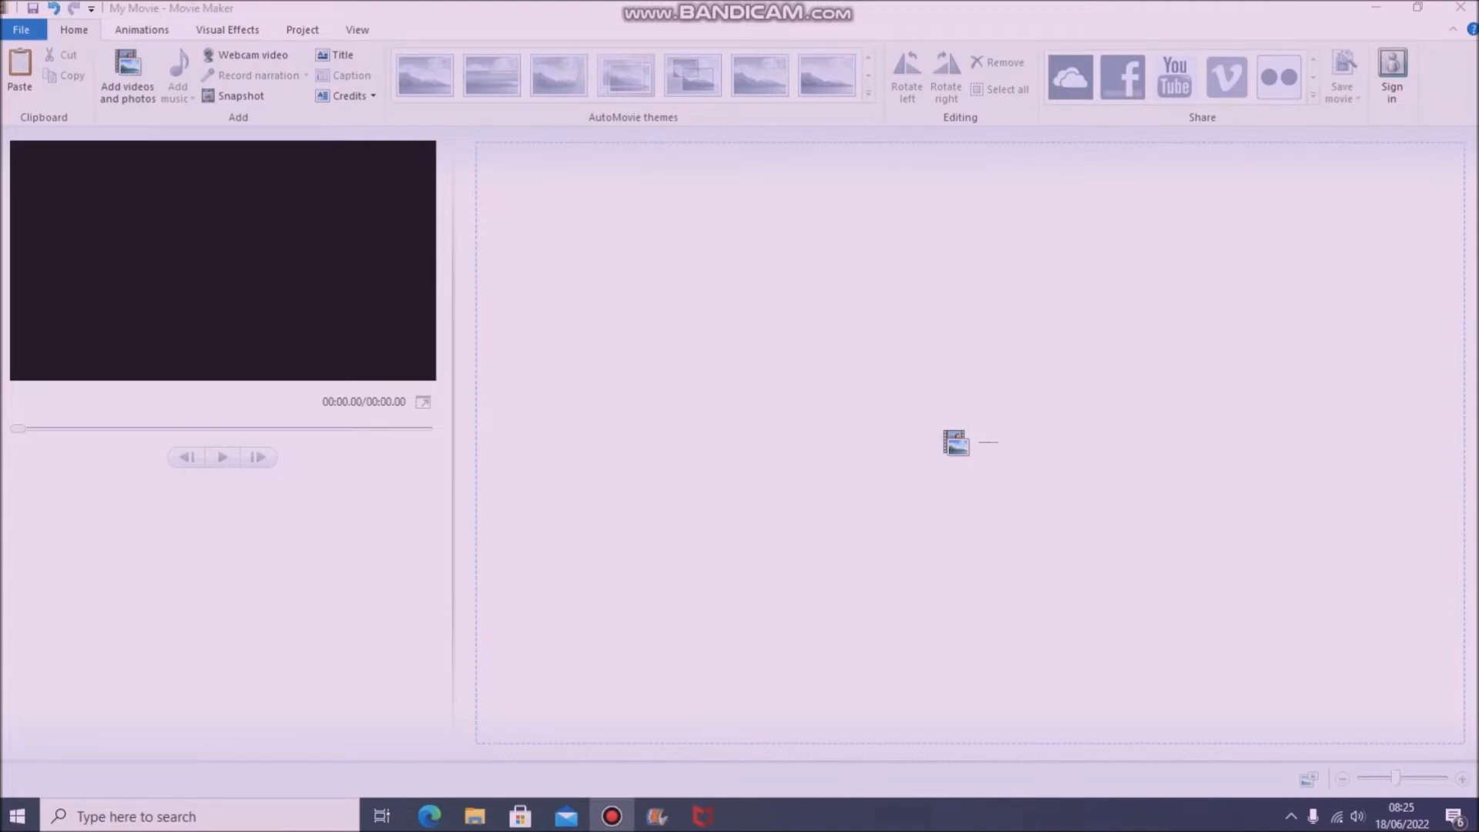
# Step: Import the video WIN_20220617_07_17_39_Pro from the Camera Roll folder into the project
pyautogui.click(969, 443)
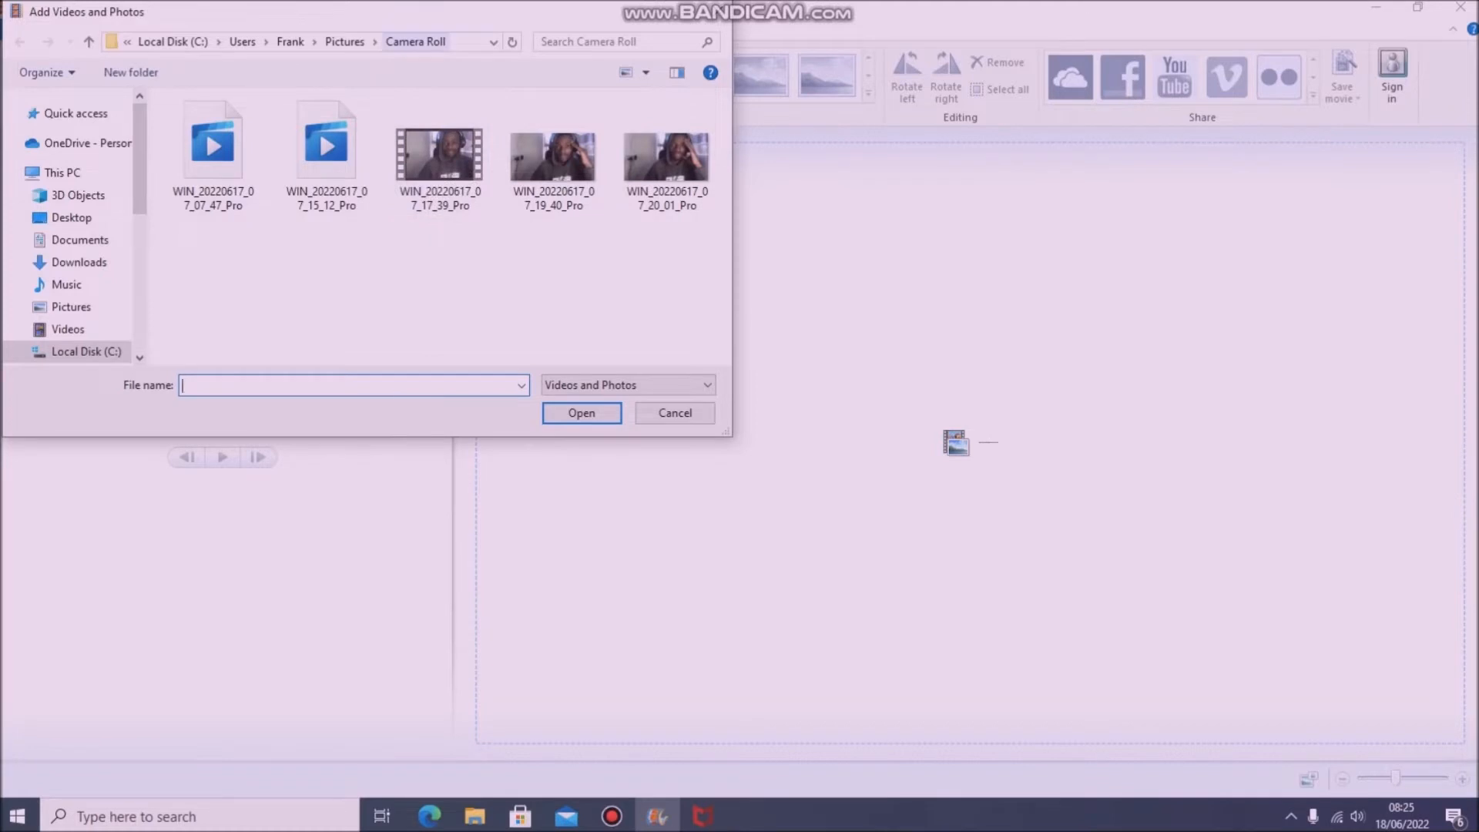
pyautogui.click(440, 155)
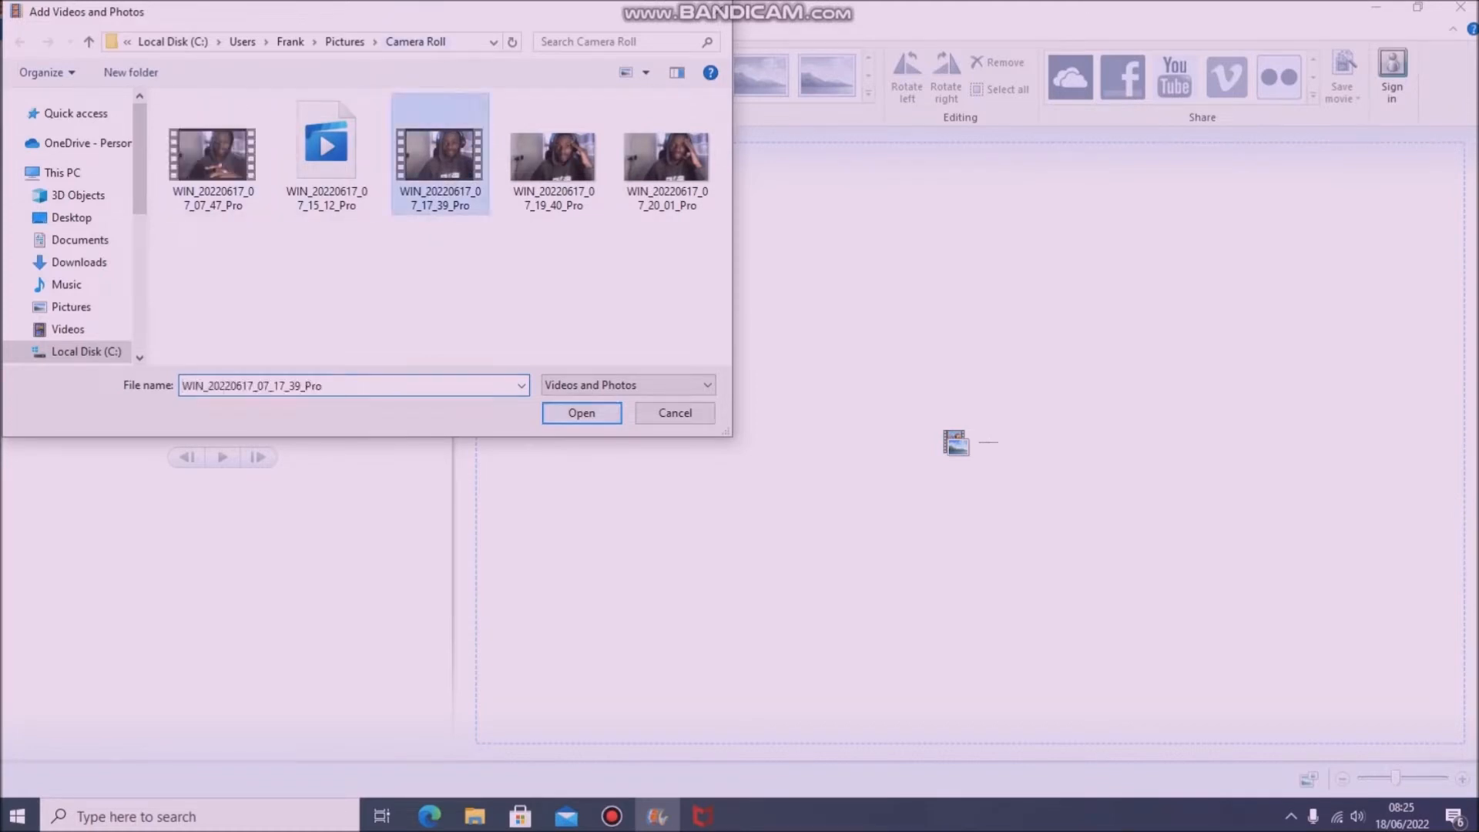
pyautogui.click(582, 412)
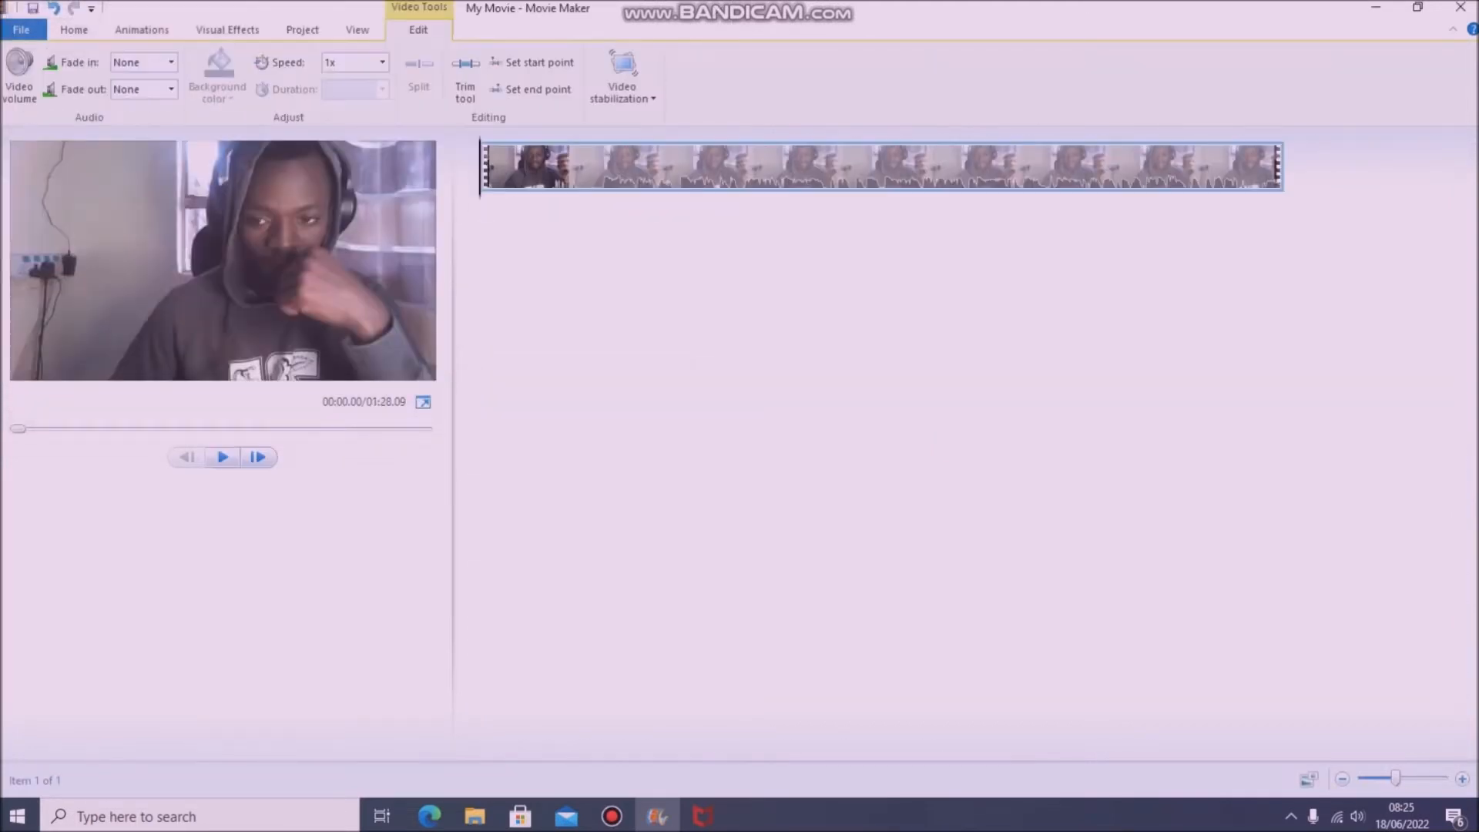
# Step: Split the clip at about 12.27 s and delete the part before the split
pyautogui.moveTo(480, 167); pyautogui.dragTo(593, 168)
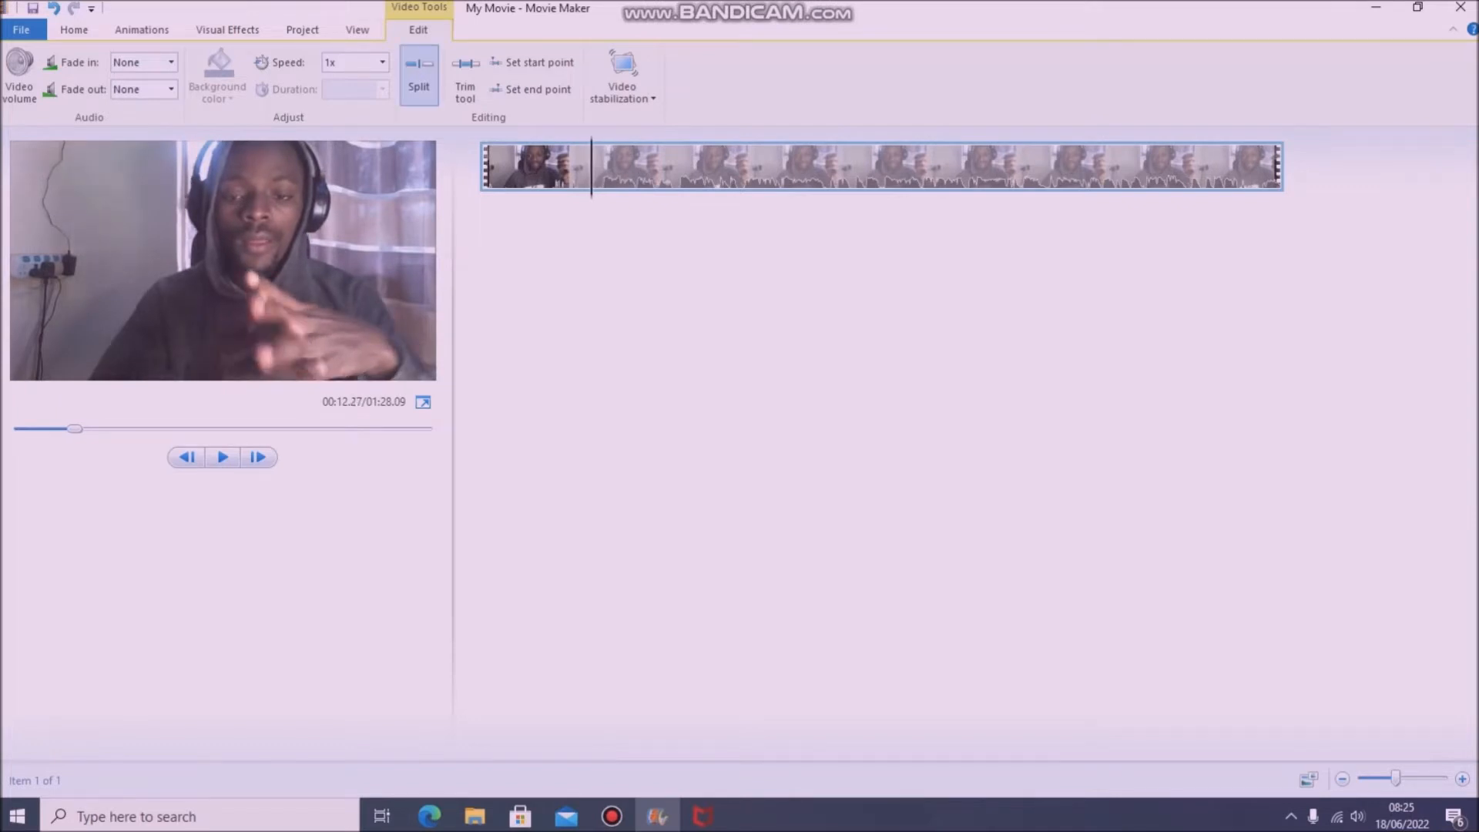
pyautogui.click(418, 73)
pyautogui.click(569, 167)
pyautogui.press('Delete')
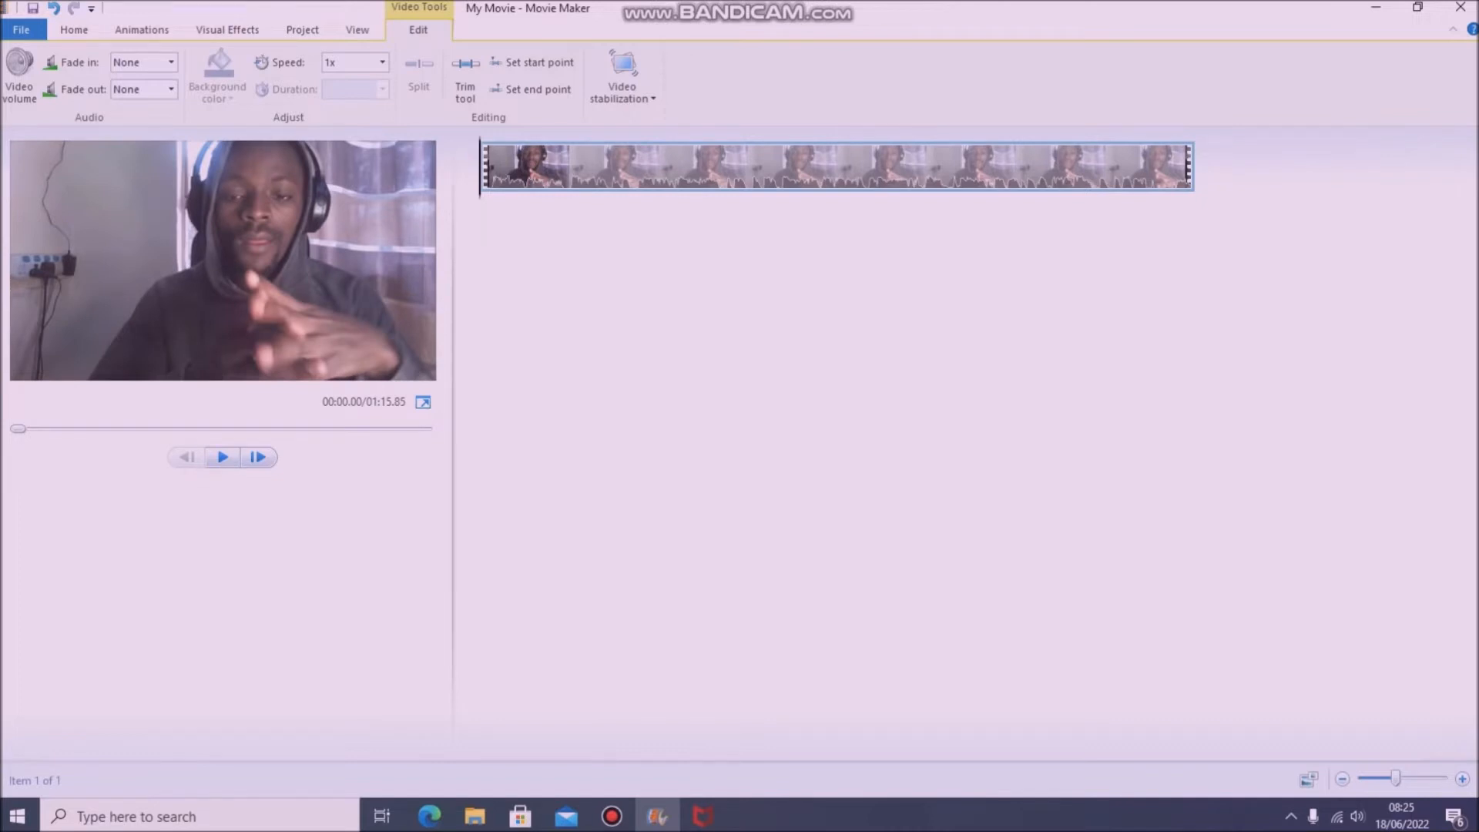
# Step: Play the opening of the trimmed clip to preview it up to about 11.5 seconds
pyautogui.click(222, 457)
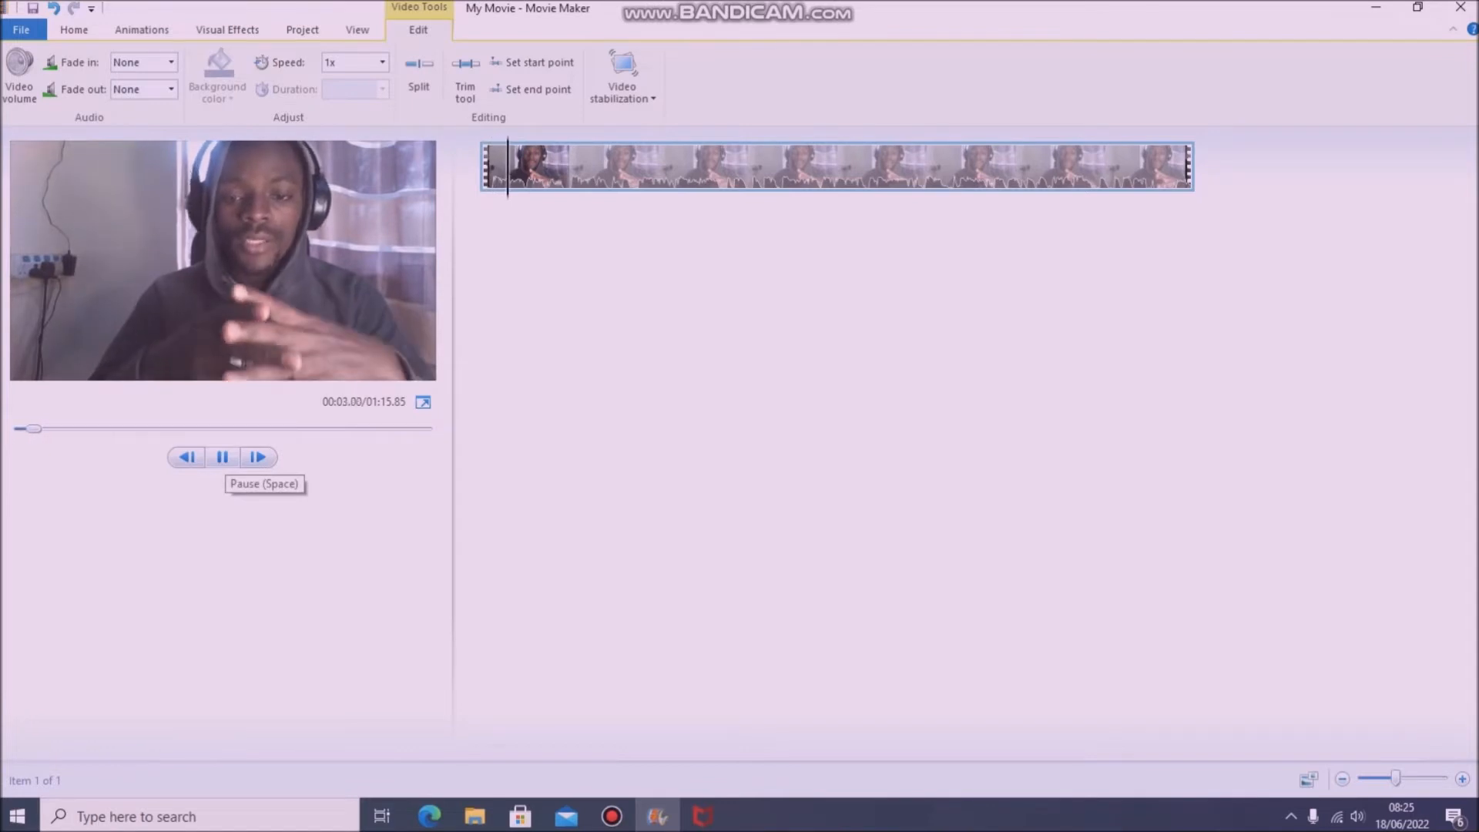
pyautogui.click(223, 456)
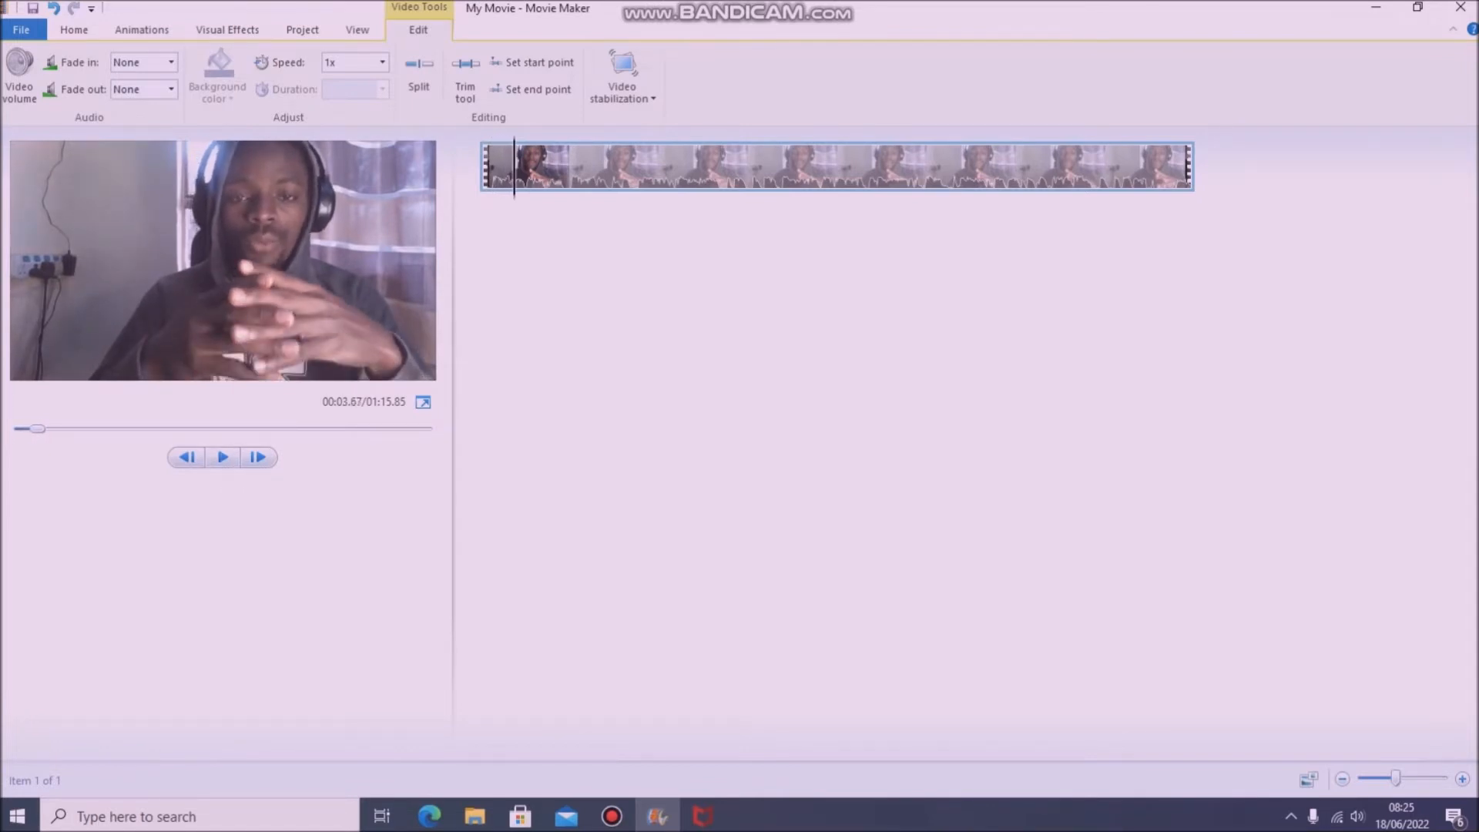
pyautogui.click(74, 29)
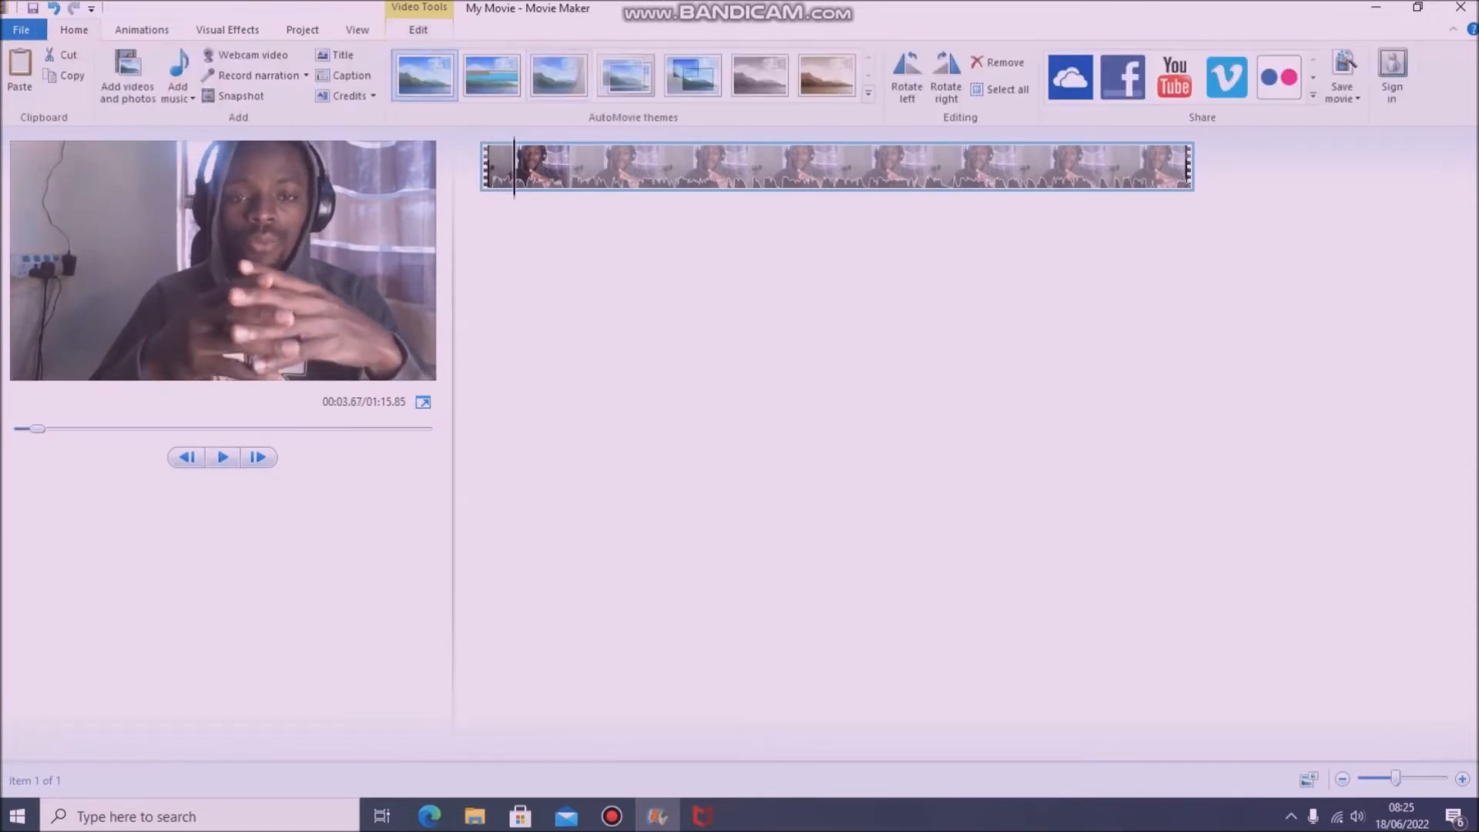
pyautogui.click(418, 30)
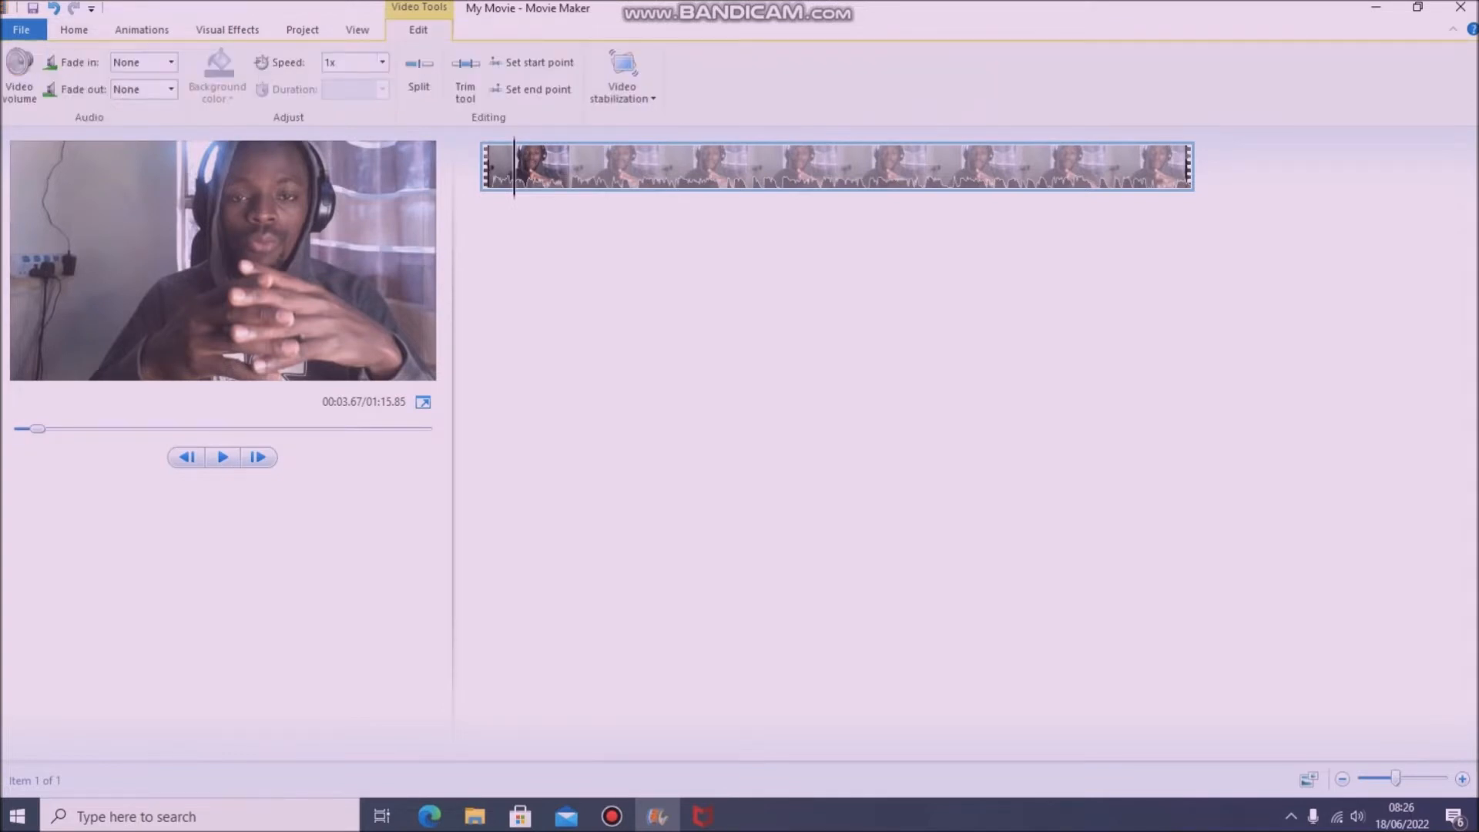
pyautogui.press('space')
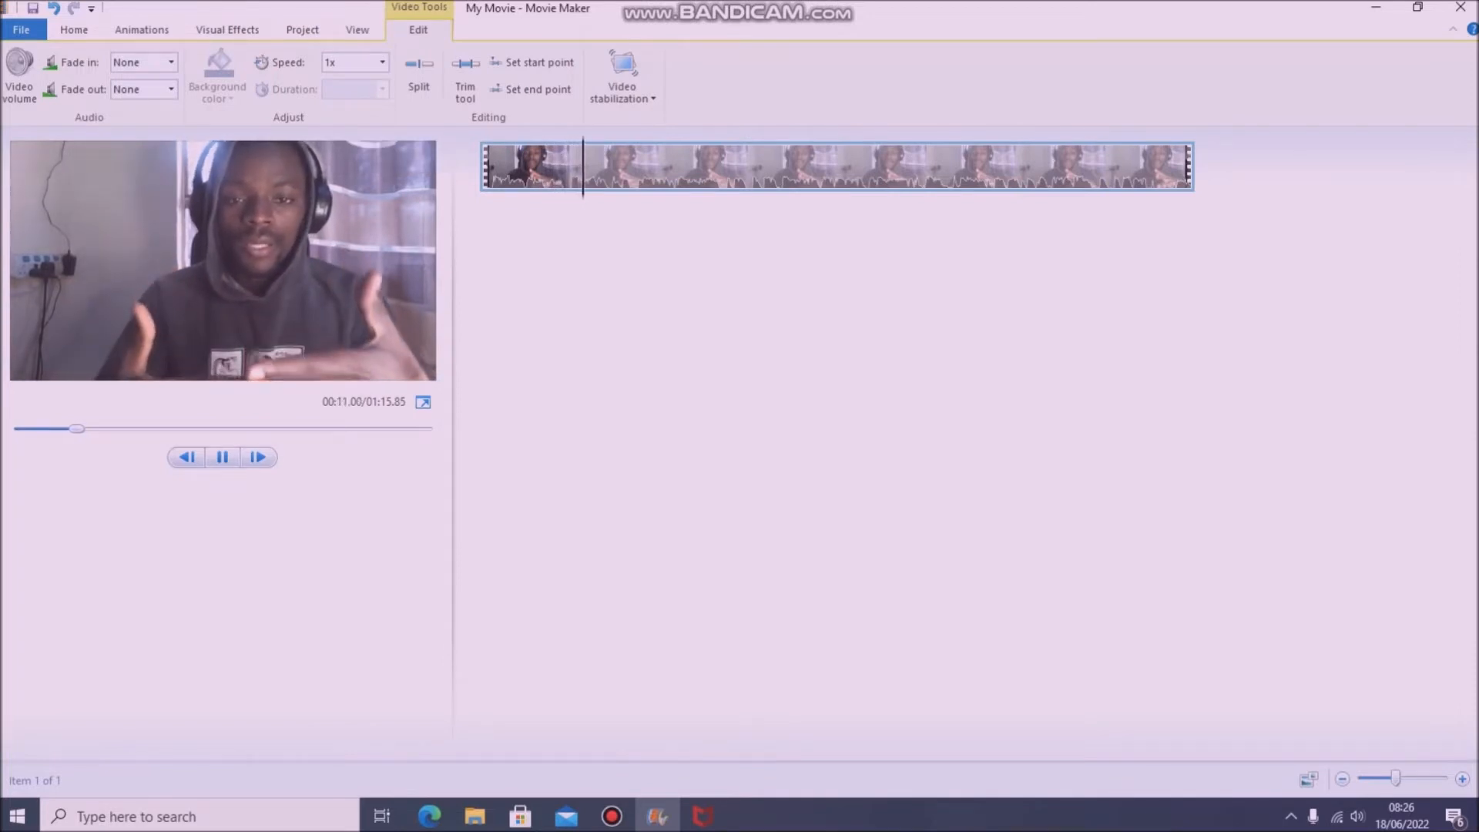
pyautogui.press('space')
# Step: Try a 4x playback speed on the clip and preview it briefly
pyautogui.click(382, 62)
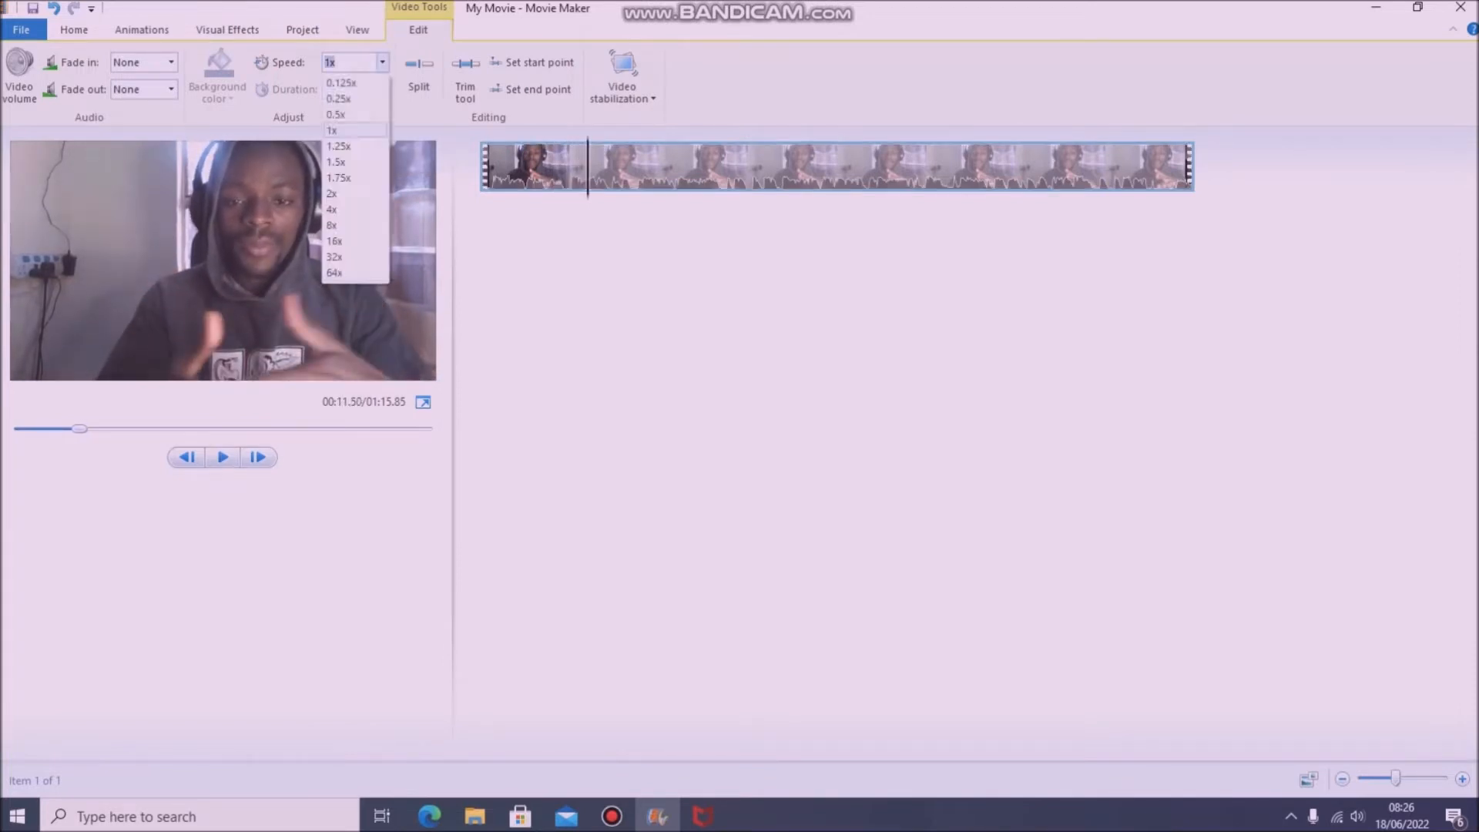
pyautogui.click(354, 210)
pyautogui.press('space')
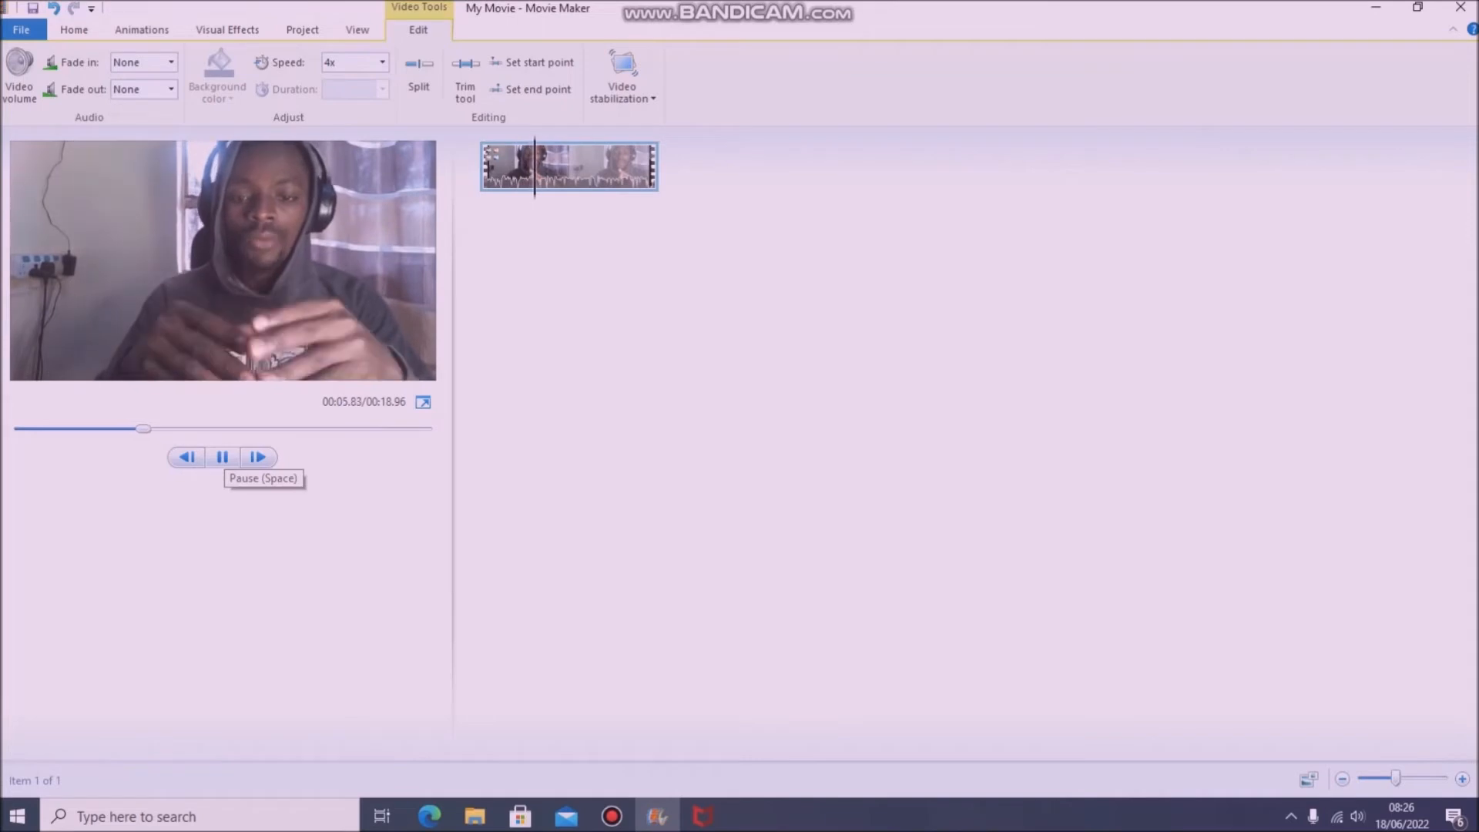
pyautogui.press('space')
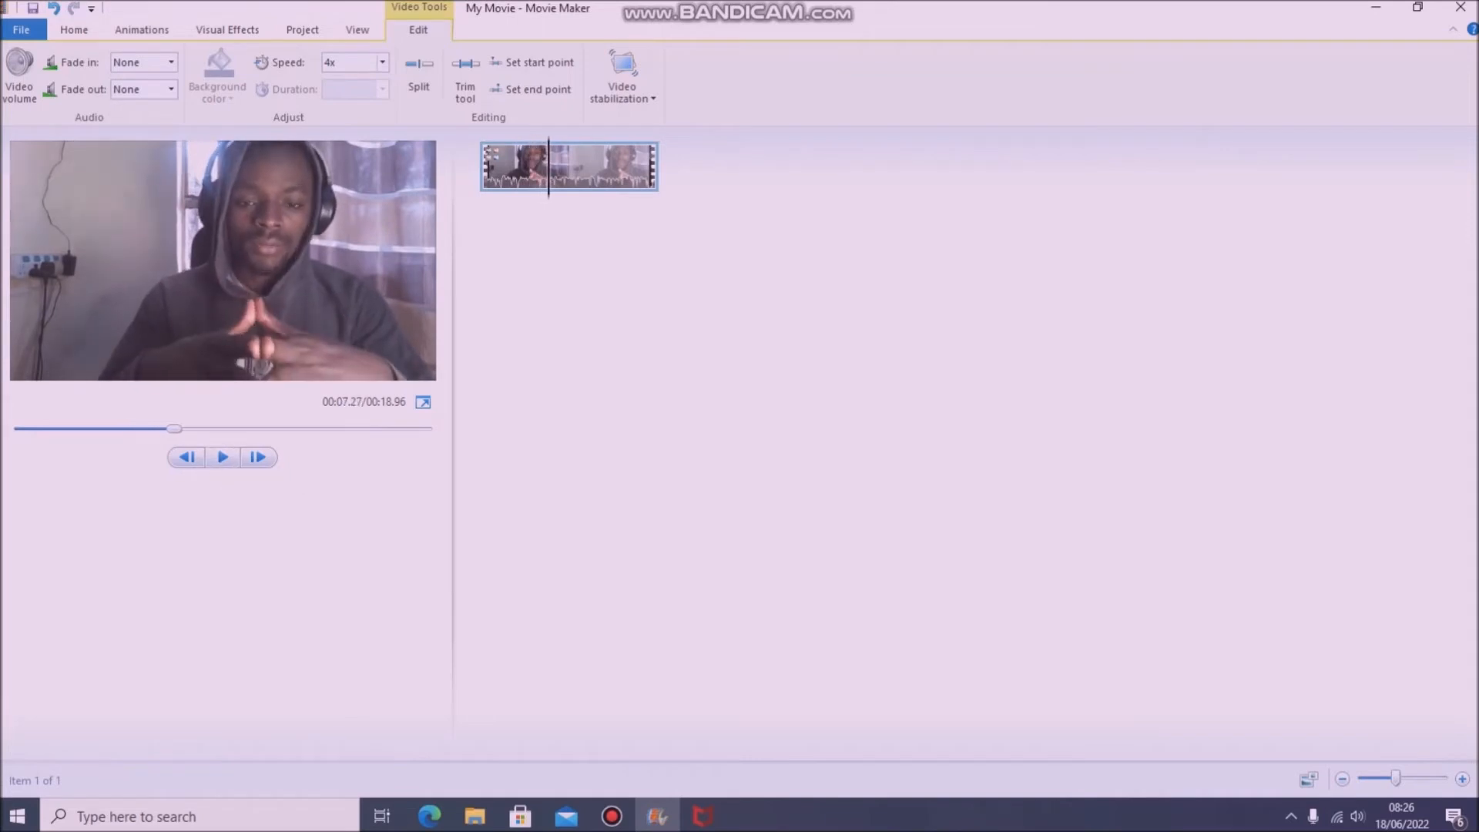
# Step: Try an 8x playback speed on the clip and play it briefly to judge the effect
pyautogui.click(382, 62)
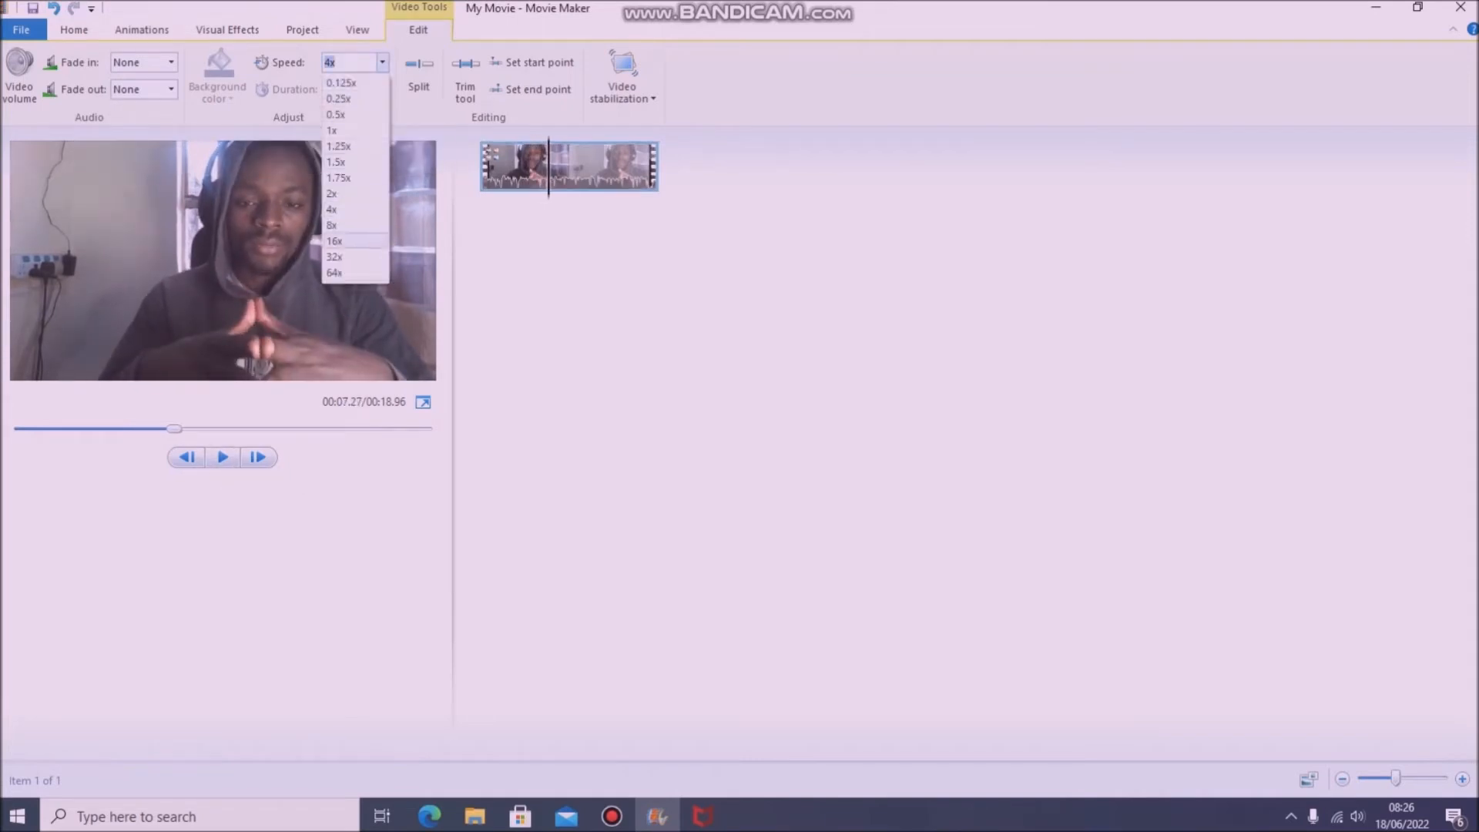
pyautogui.click(339, 225)
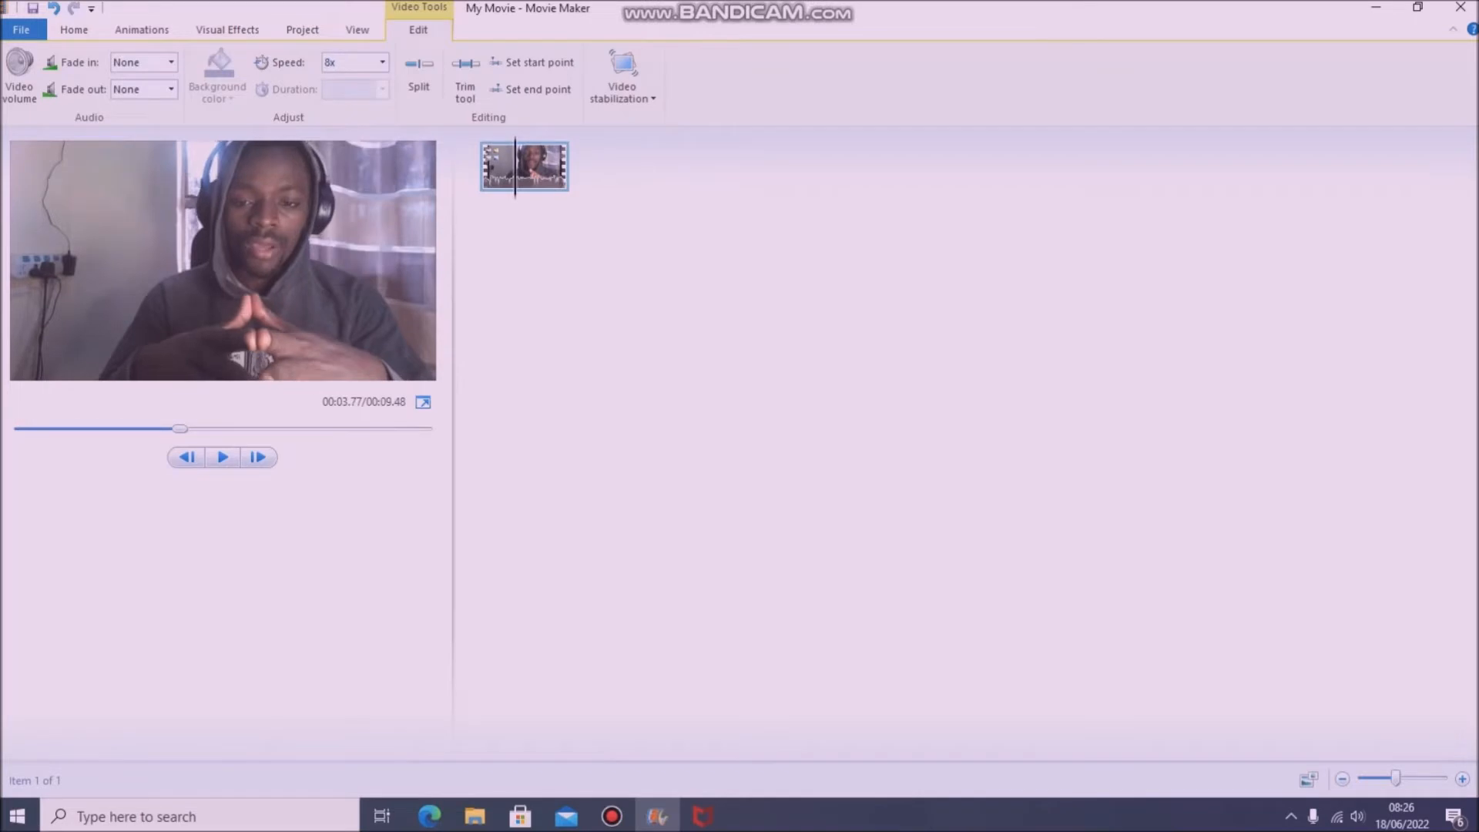
pyautogui.click(222, 457)
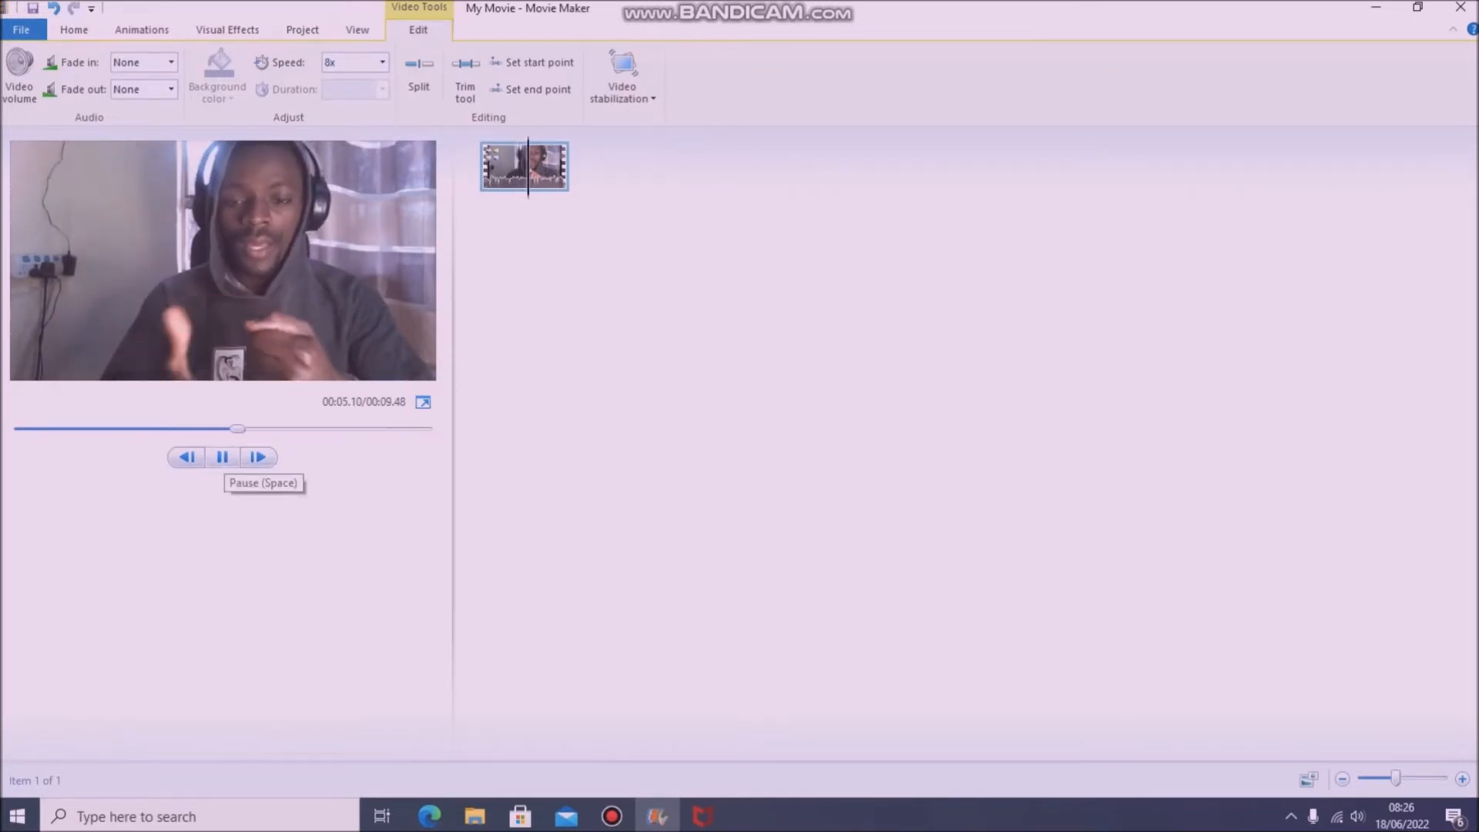
pyautogui.click(221, 457)
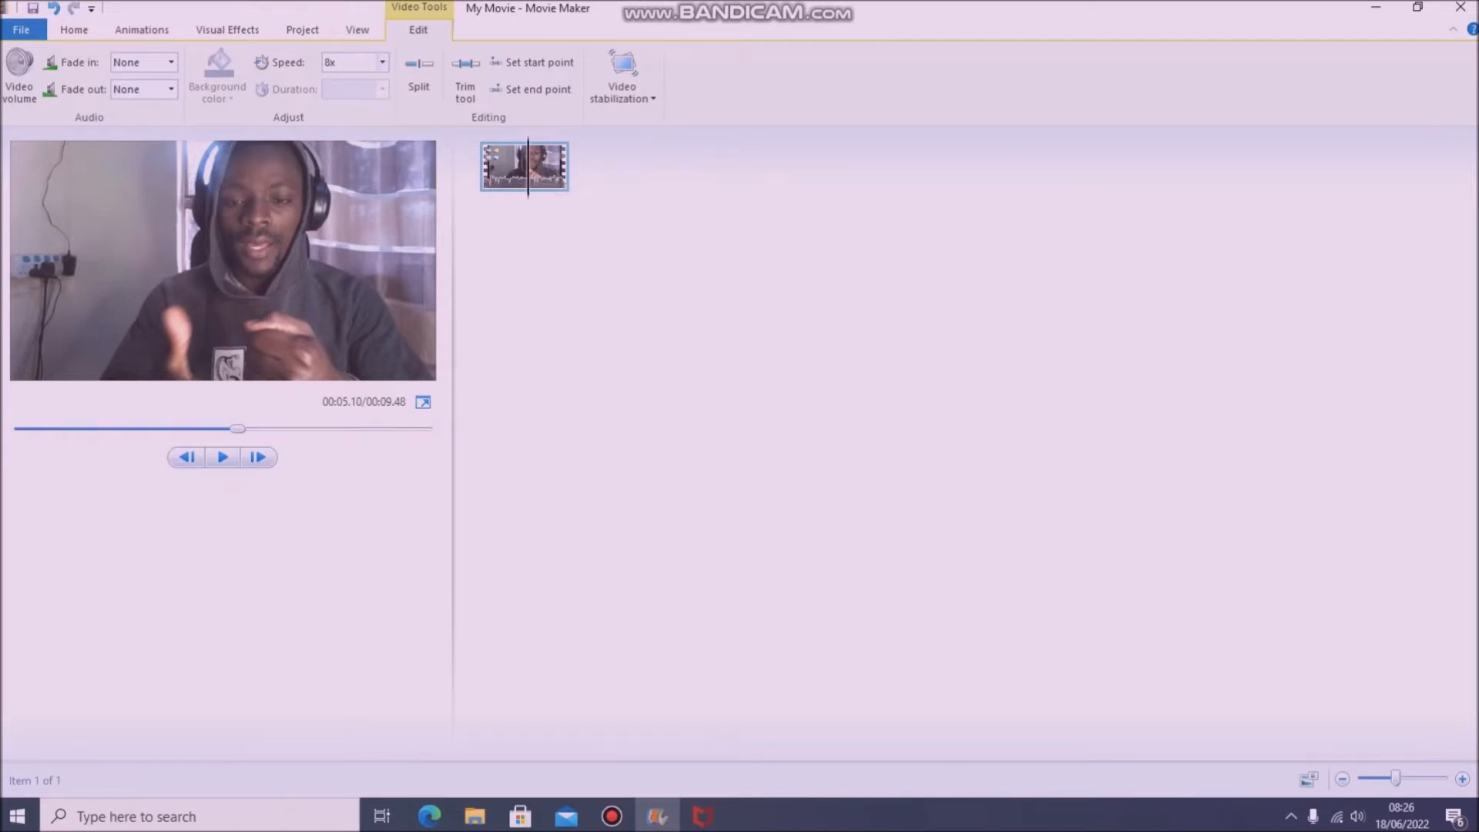
# Step: Return the whole clip to 1x speed and reapply 8x
pyautogui.click(382, 63)
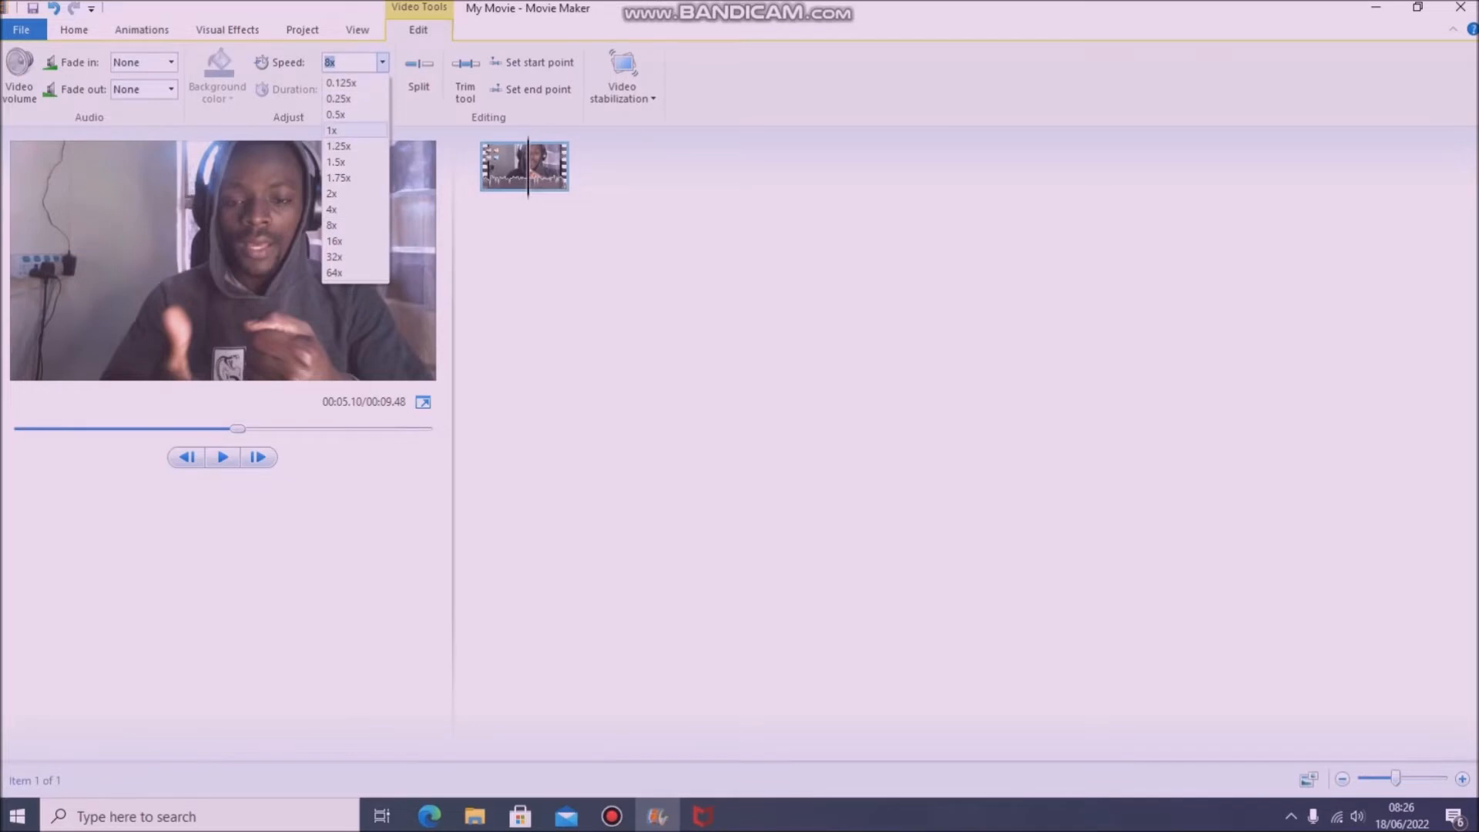
pyautogui.click(352, 131)
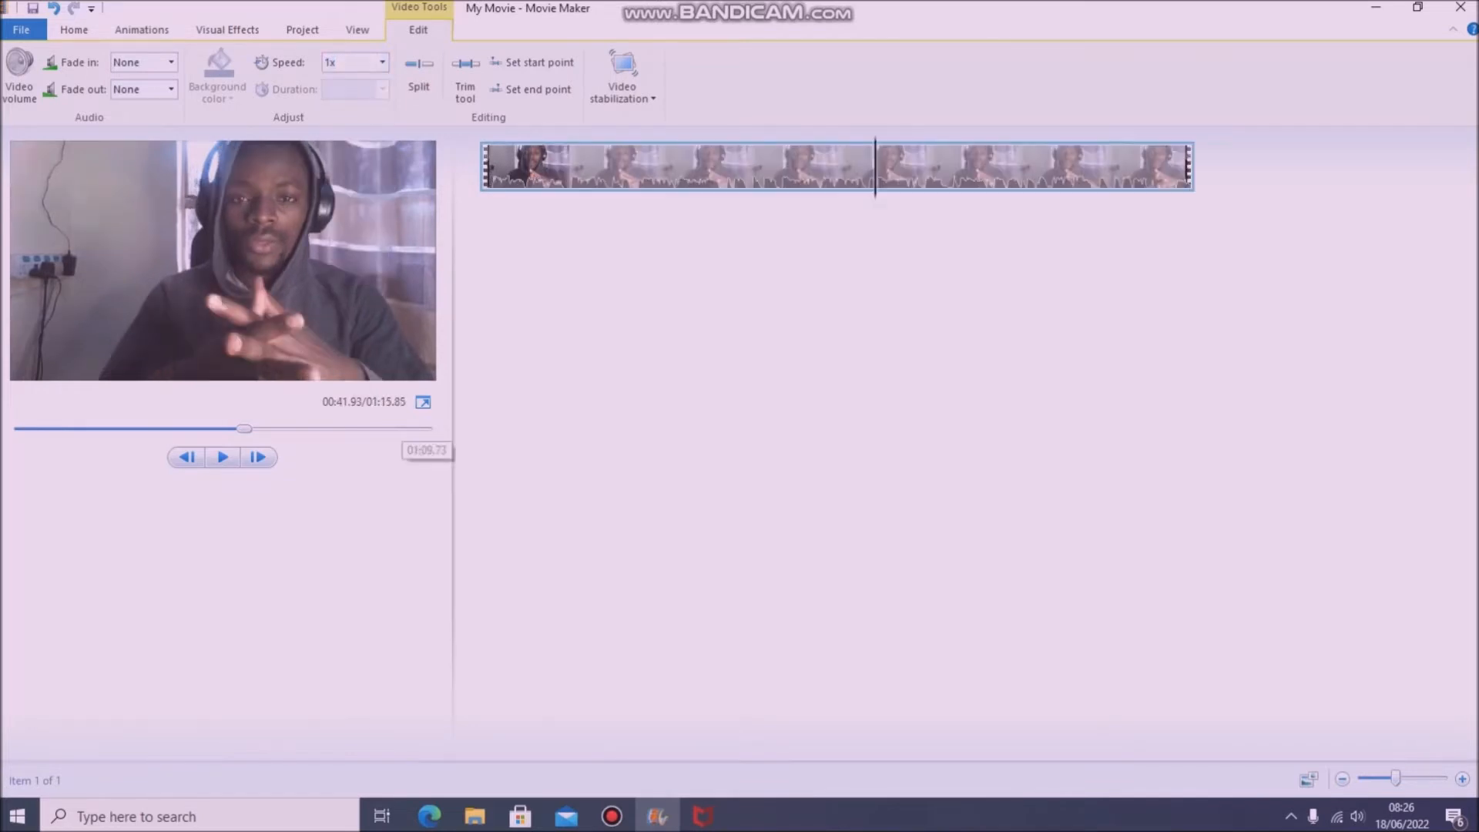
pyautogui.click(382, 63)
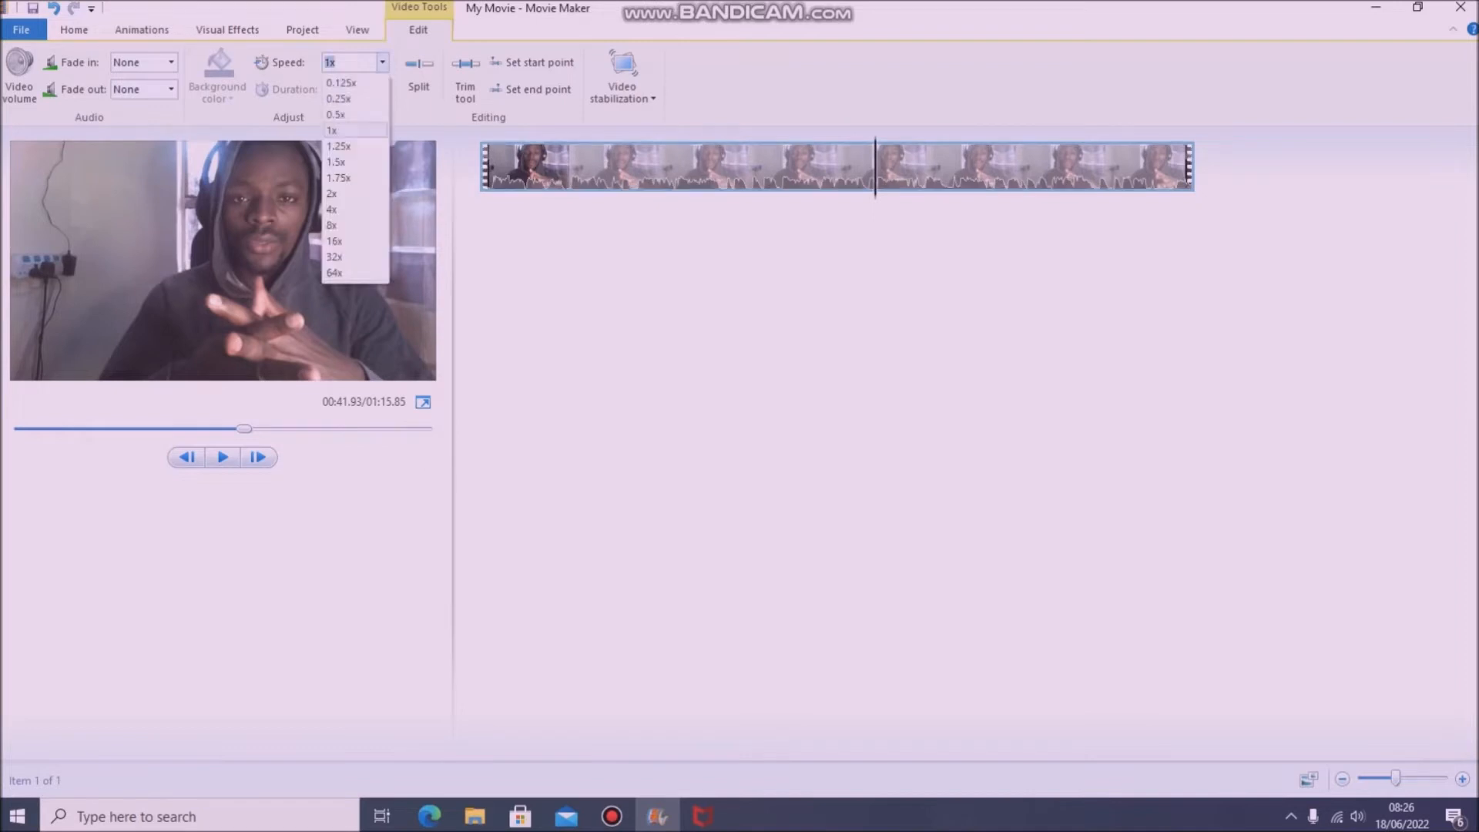
pyautogui.click(354, 226)
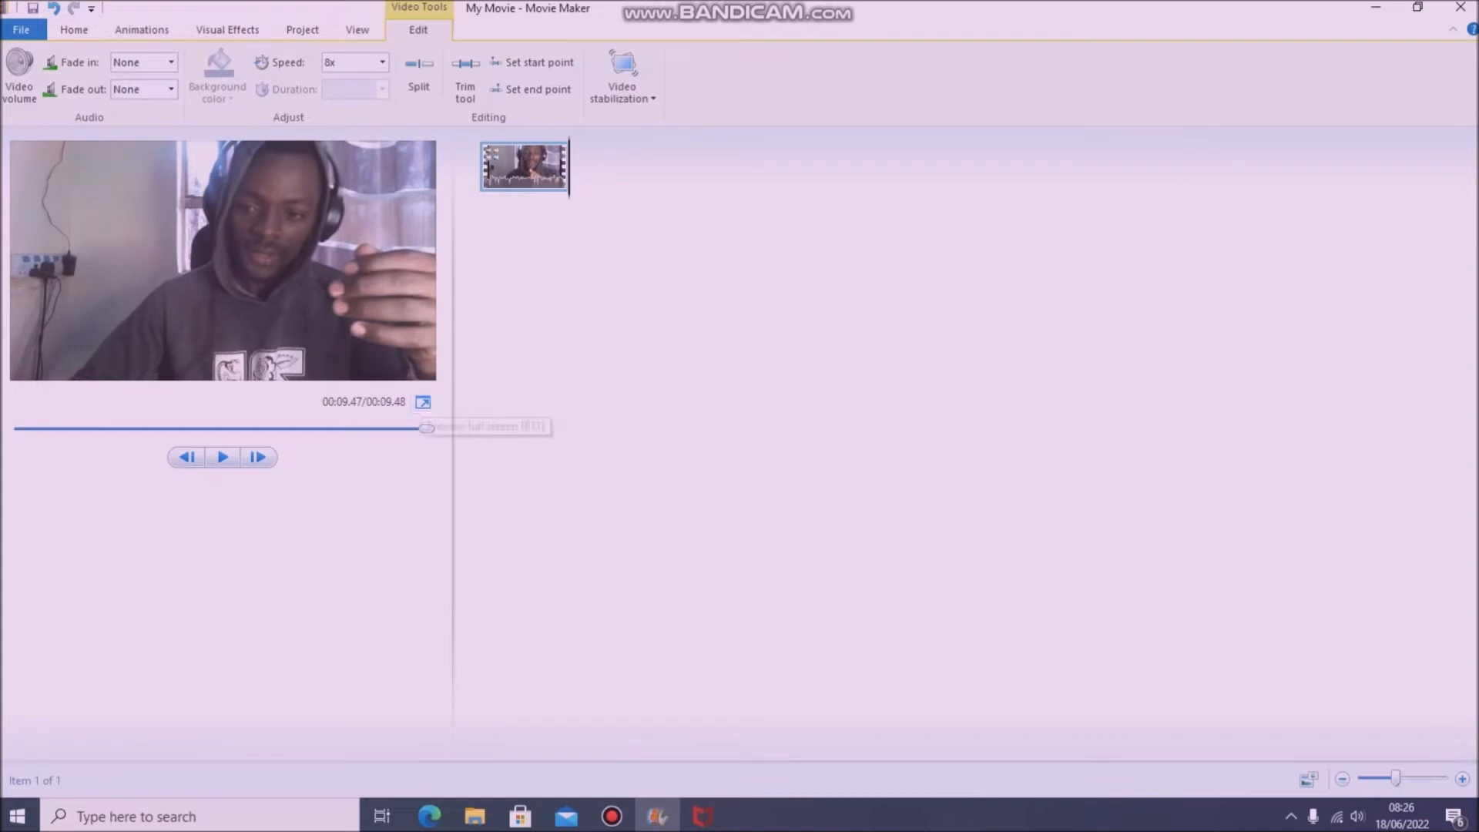
# Step: Go back to the start of the clip and restore its speed to 1x
pyautogui.moveTo(569, 167); pyautogui.dragTo(479, 167)
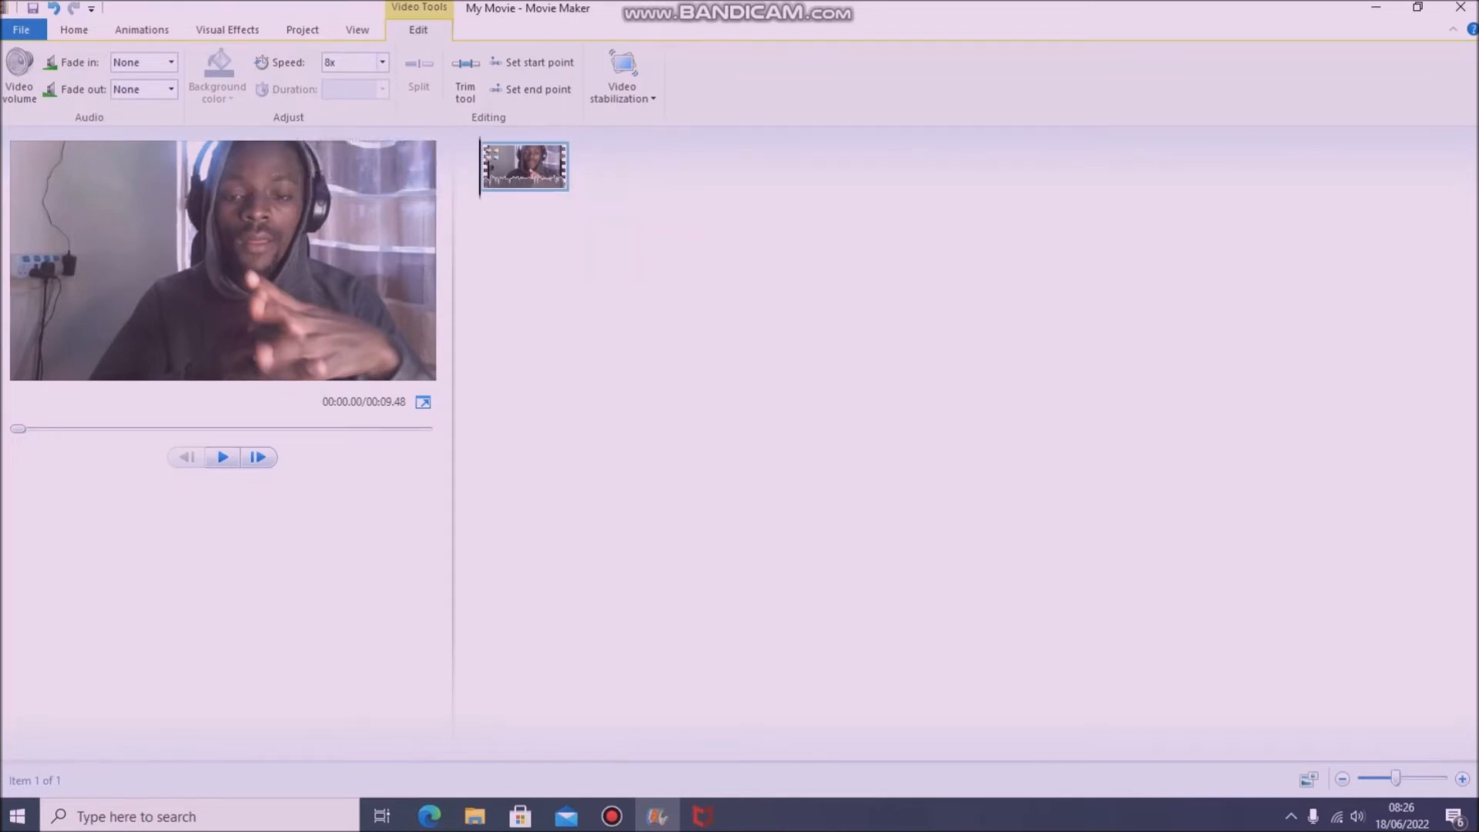
pyautogui.click(382, 62)
pyautogui.click(354, 145)
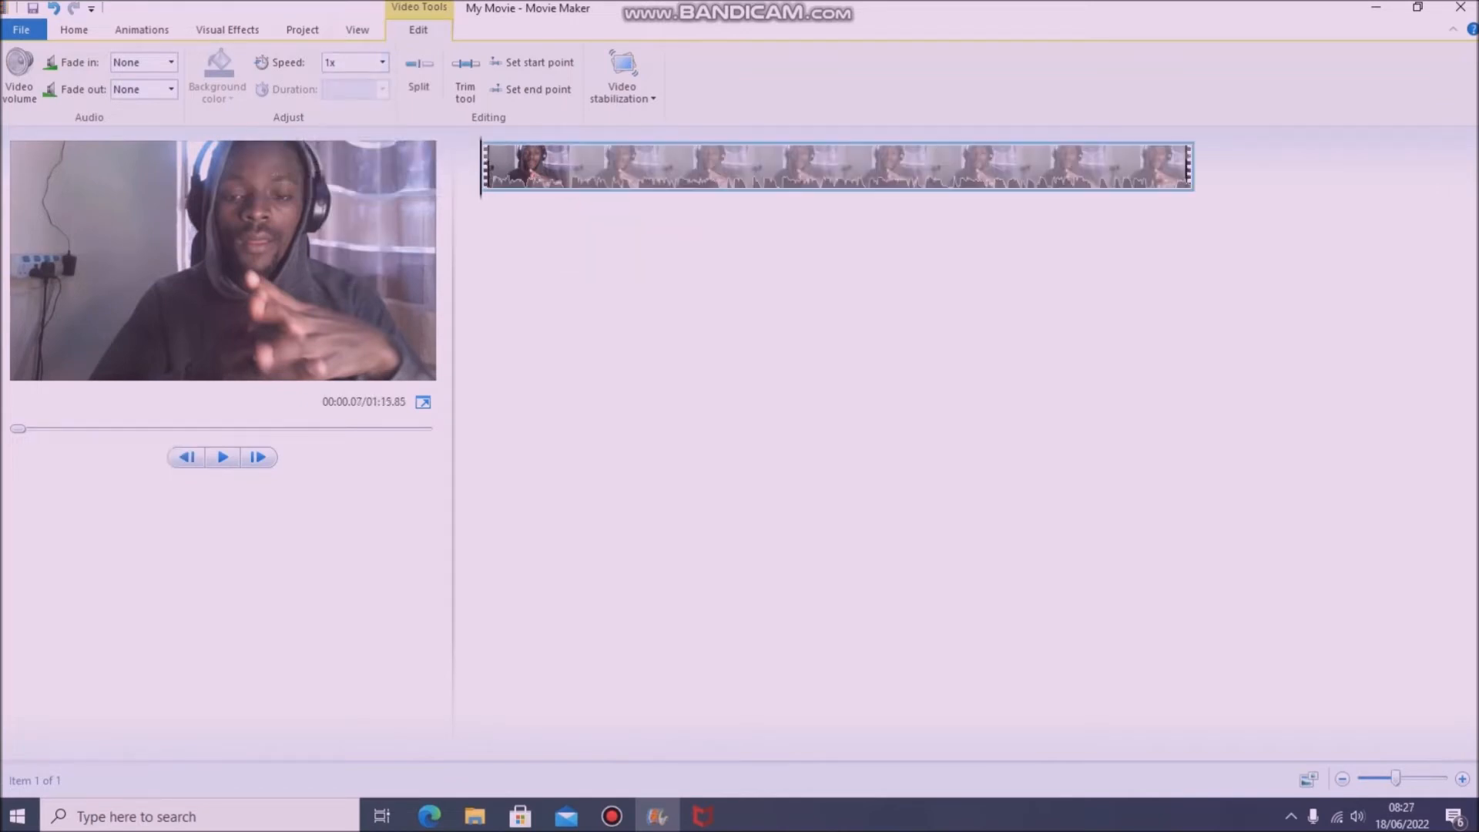
# Step: Split the clip at about 38.83 s and set the speed of the second part to 8x
pyautogui.moveTo(481, 168); pyautogui.dragTo(846, 168)
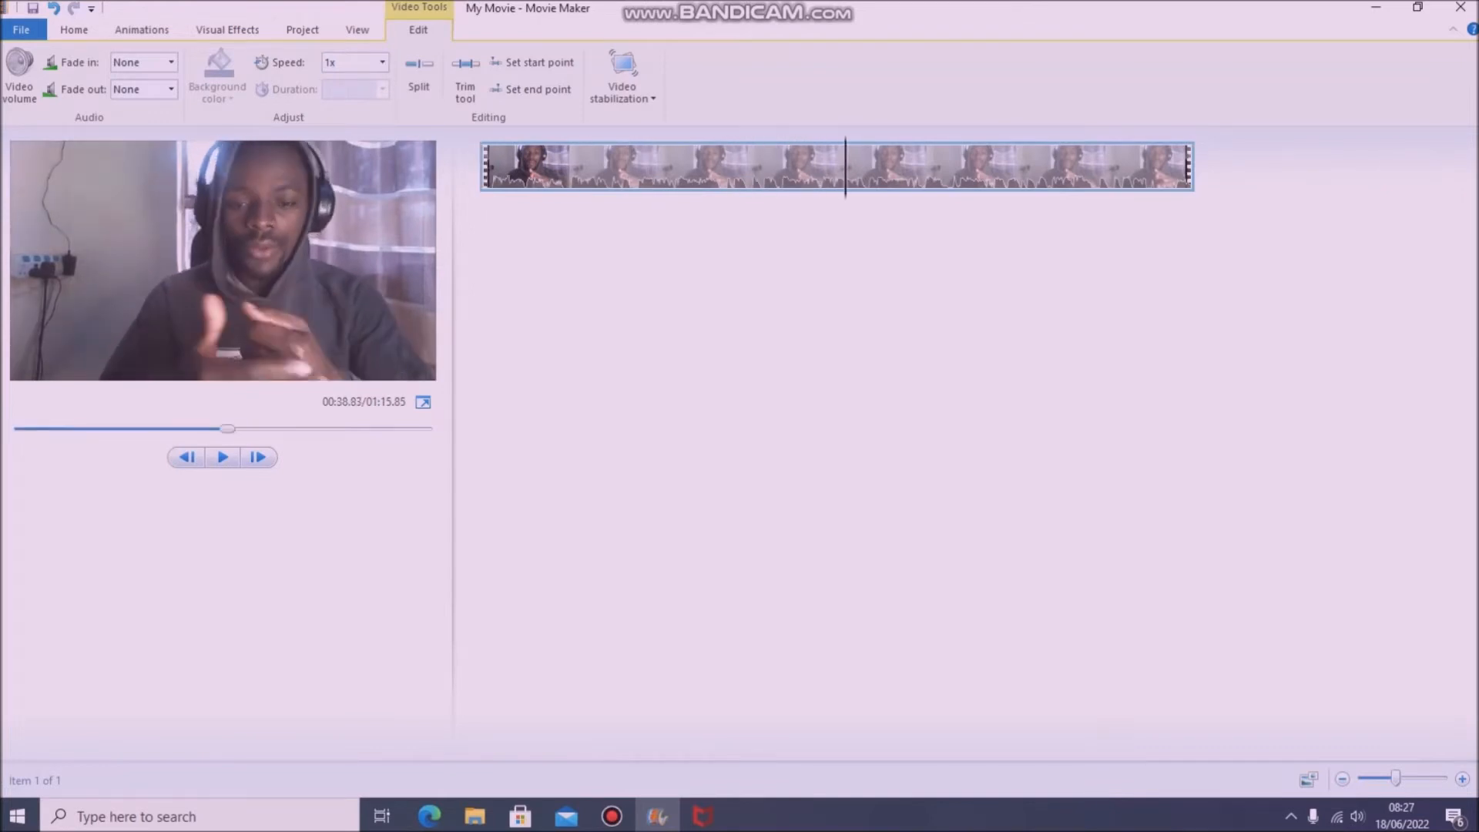
pyautogui.click(419, 74)
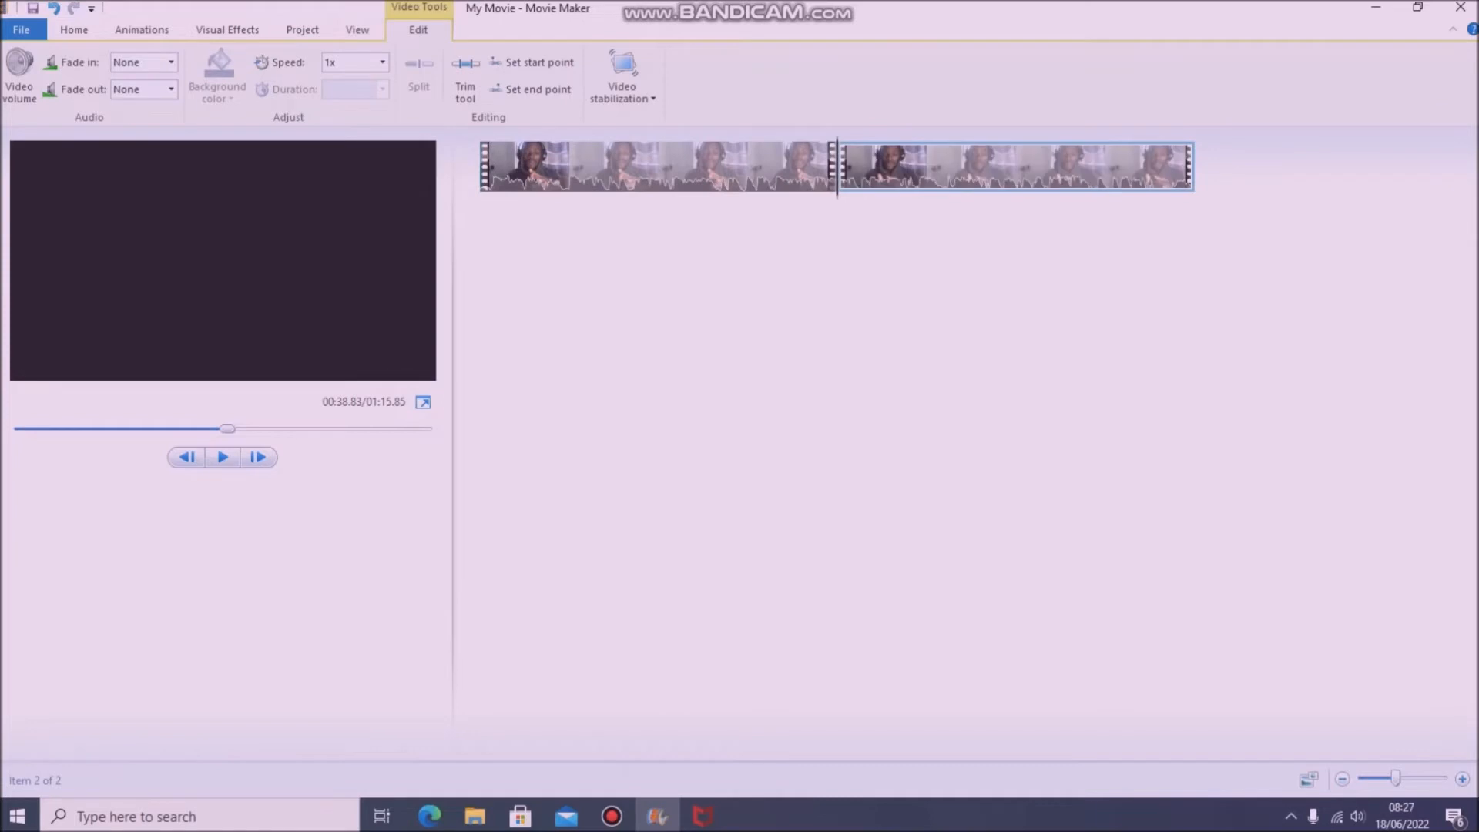
pyautogui.click(926, 168)
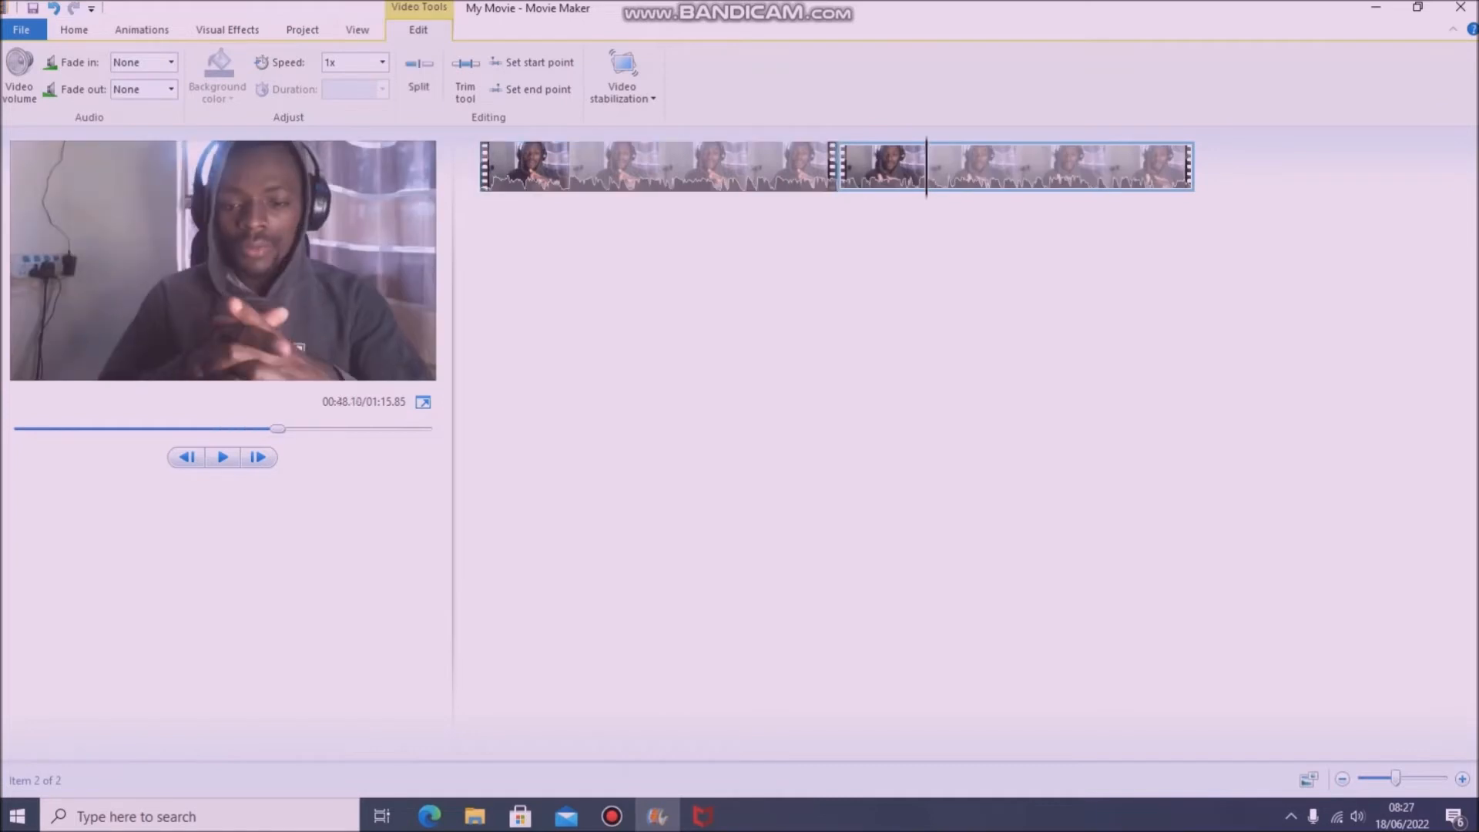
pyautogui.click(383, 62)
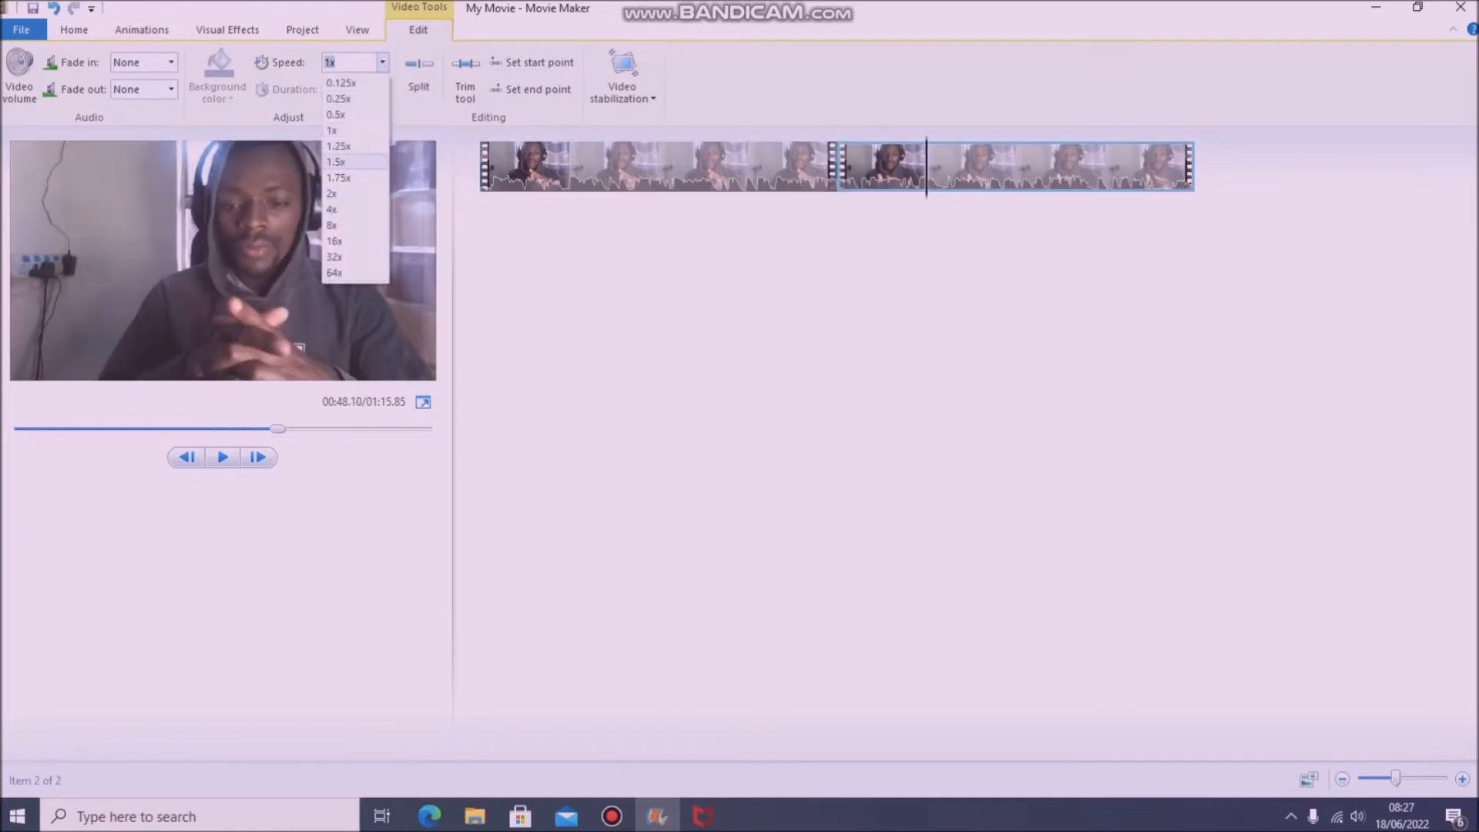
pyautogui.click(354, 226)
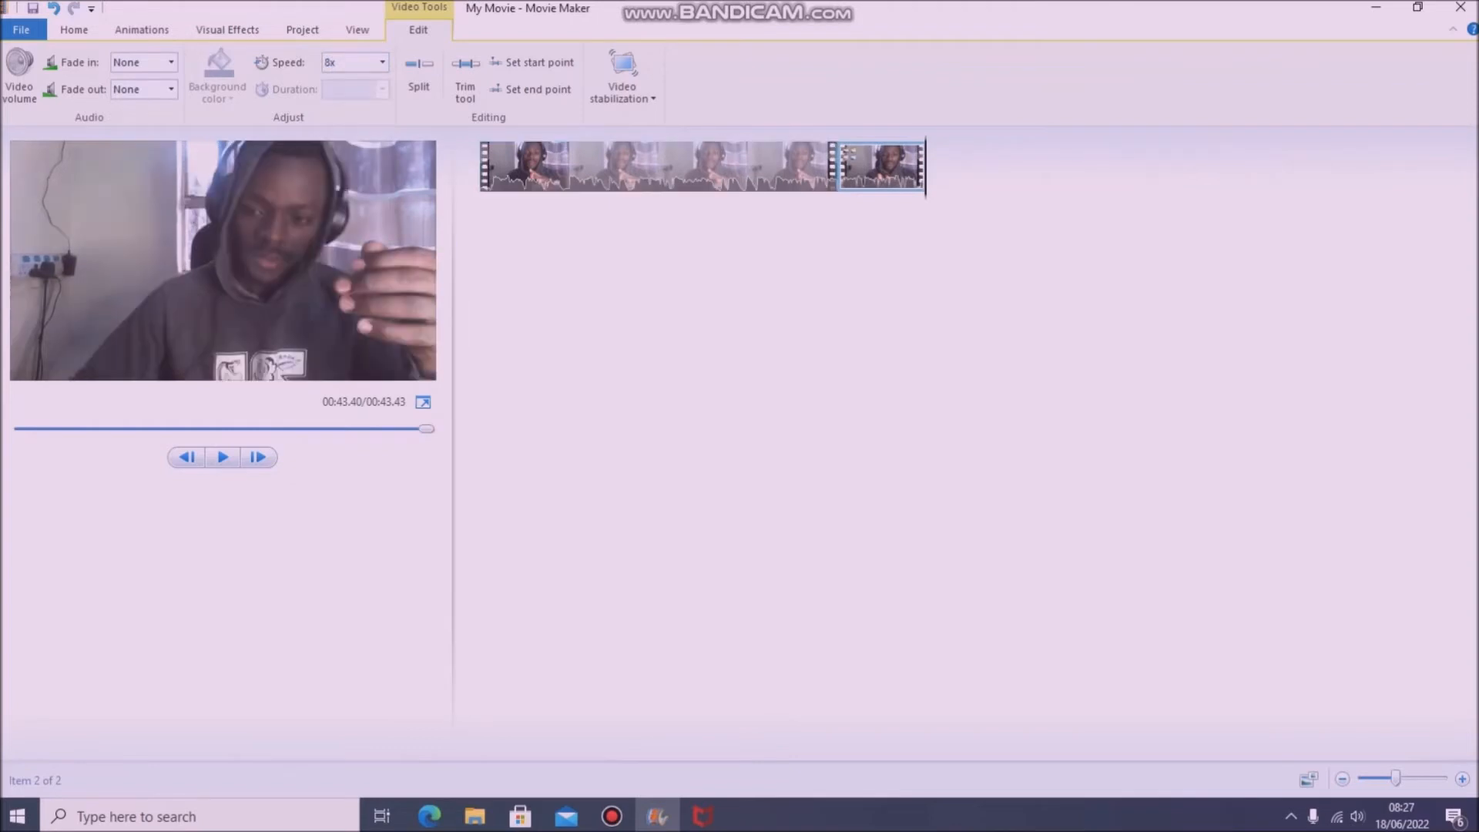
# Step: Split the normal-speed first segment at about 17.3 s
pyautogui.moveTo(926, 168); pyautogui.dragTo(479, 168)
pyautogui.click(569, 171)
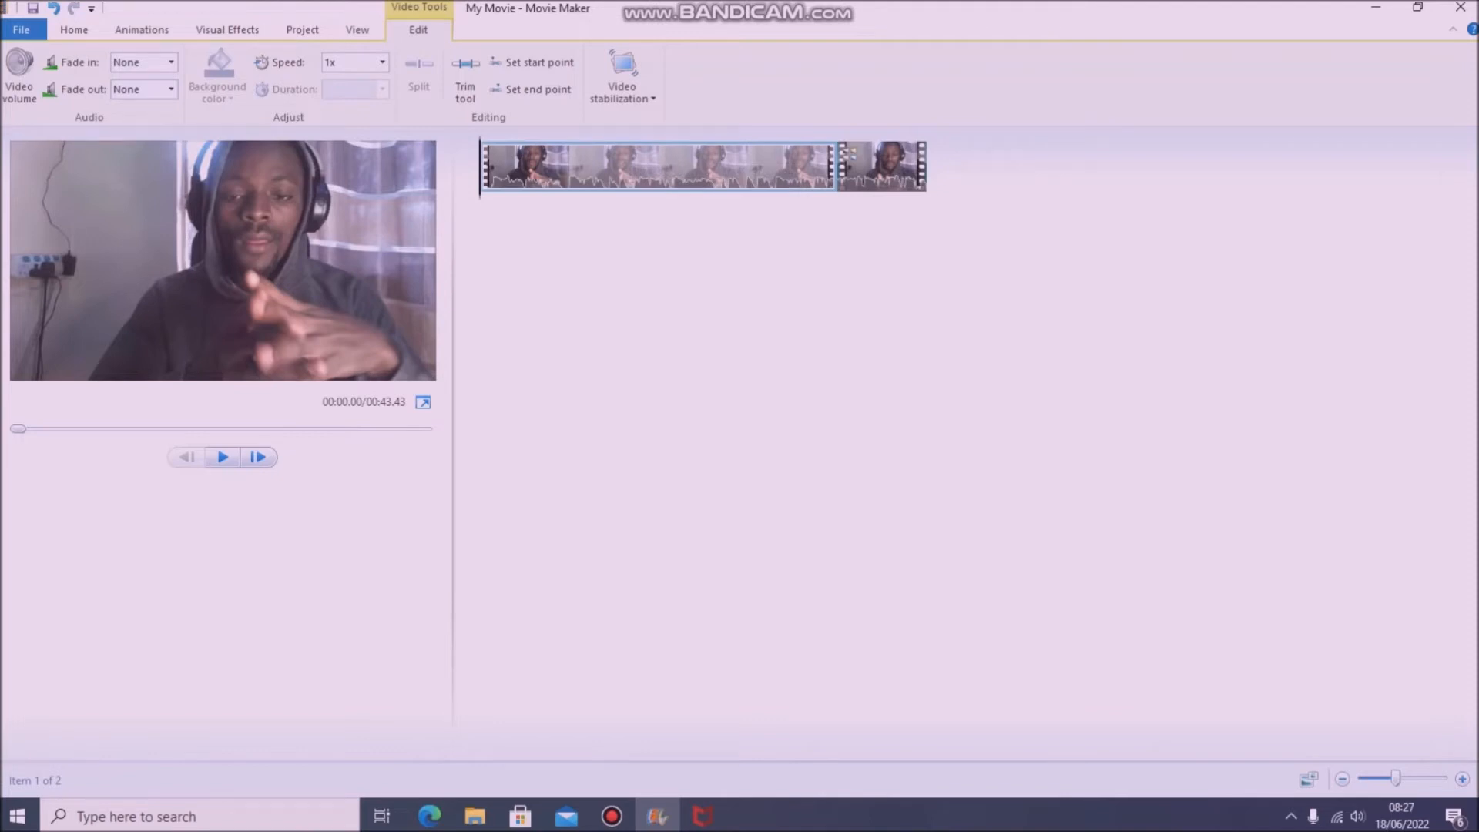
pyautogui.moveTo(480, 168); pyautogui.dragTo(638, 168)
pyautogui.click(418, 74)
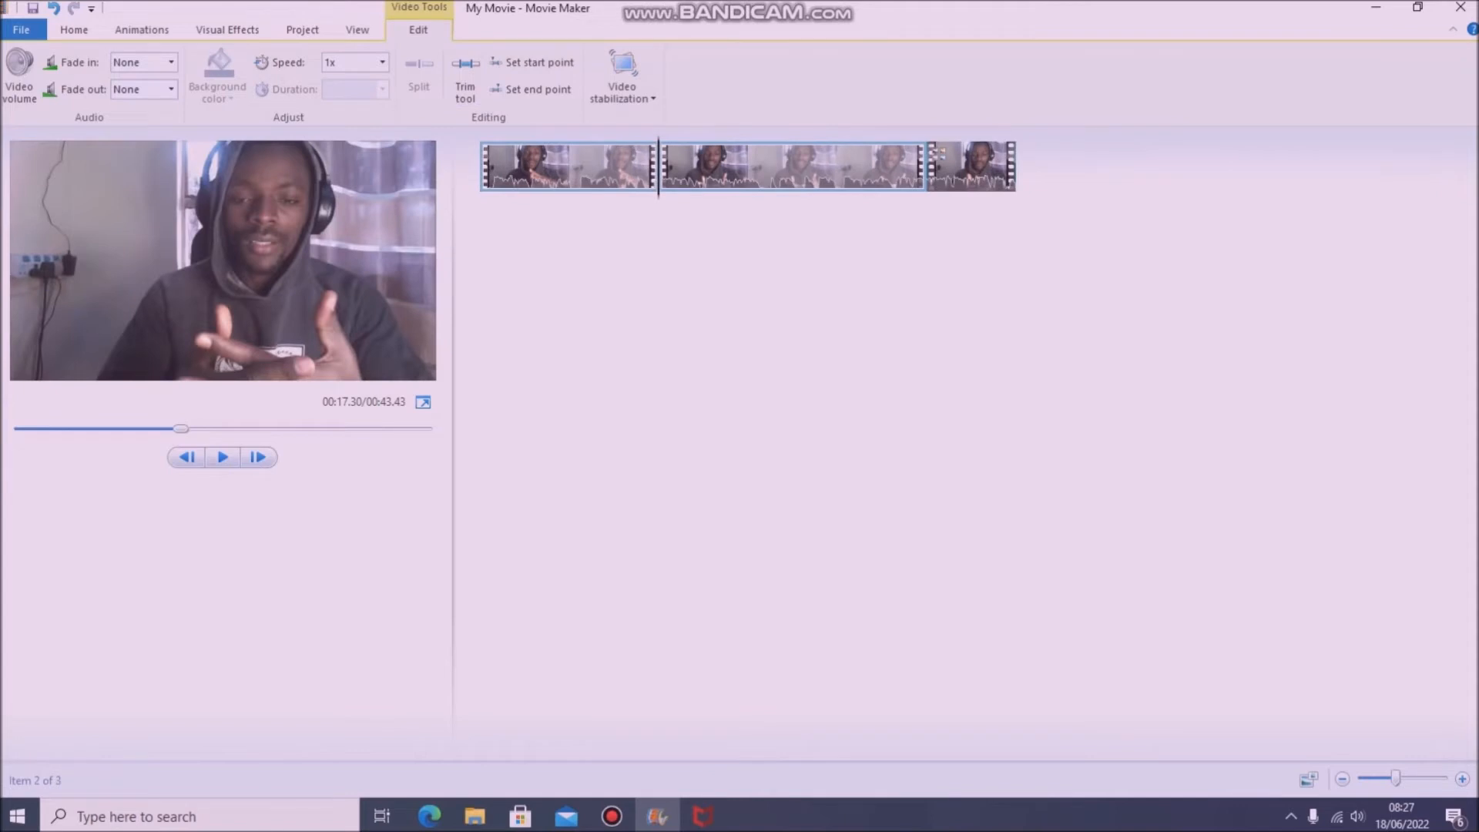
# Step: Set the middle segment's speed to 4x and select the last segment
pyautogui.click(588, 167)
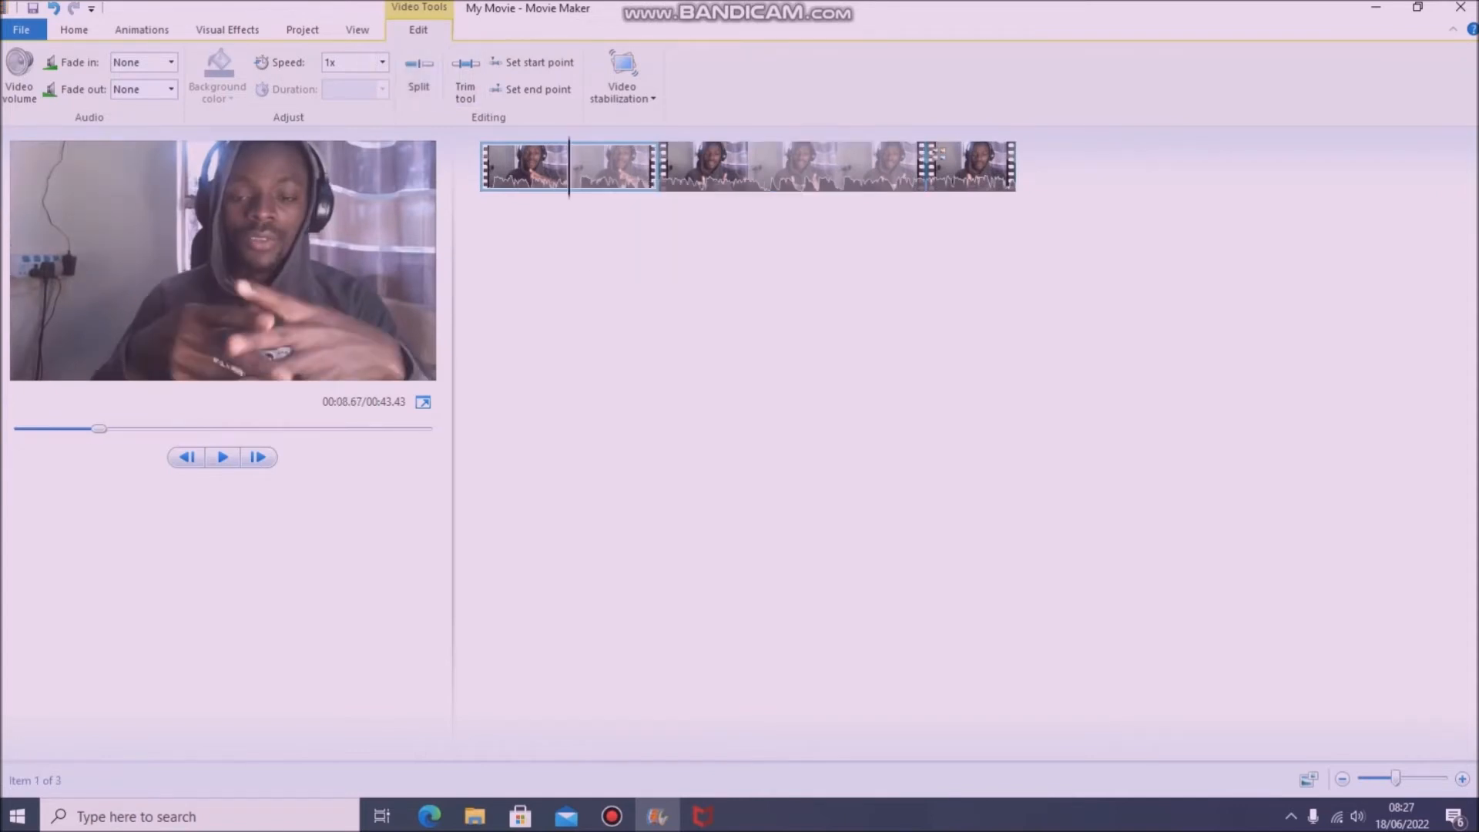
pyautogui.click(750, 167)
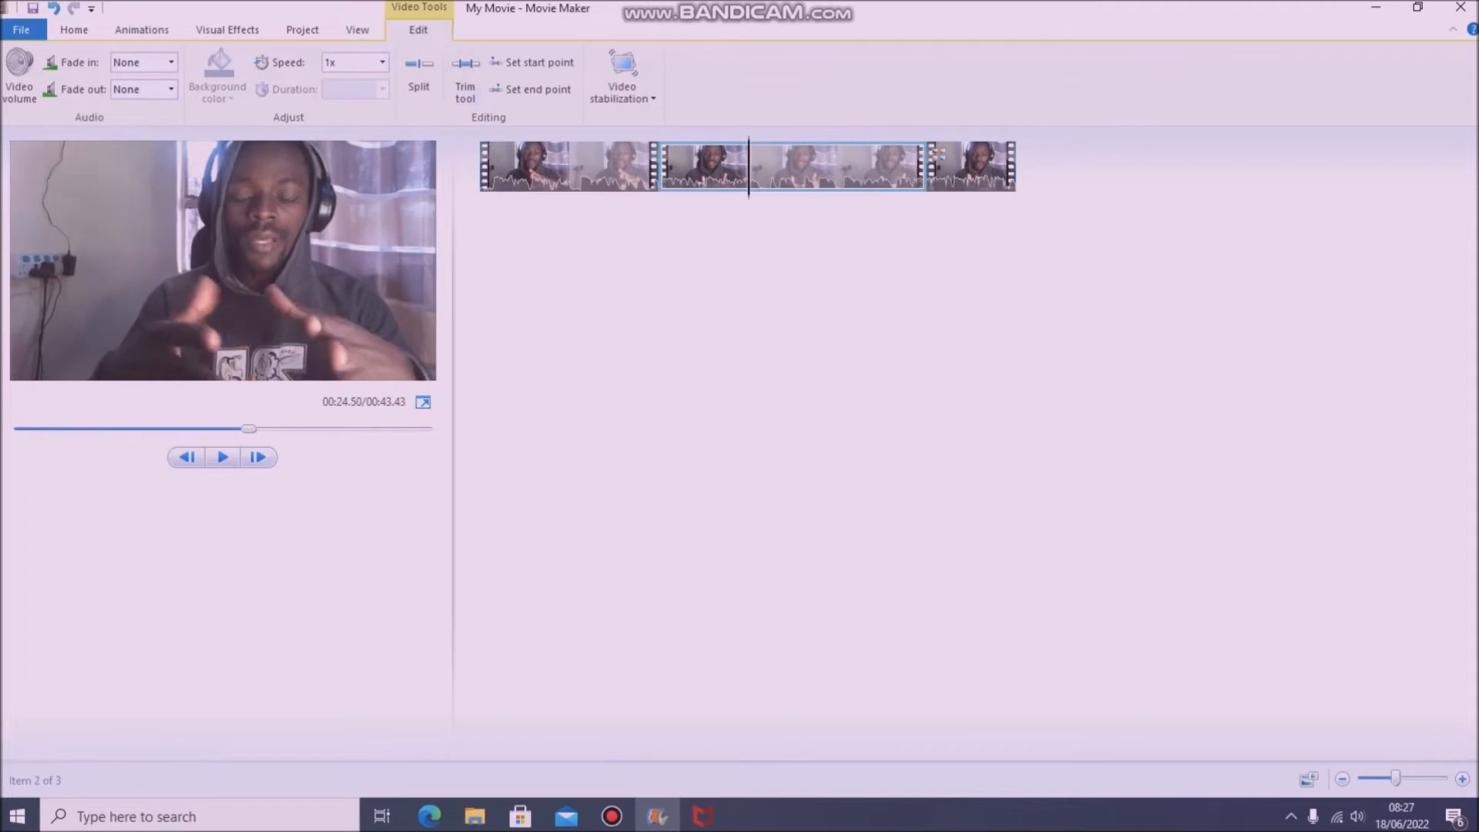
pyautogui.click(382, 62)
pyautogui.click(354, 213)
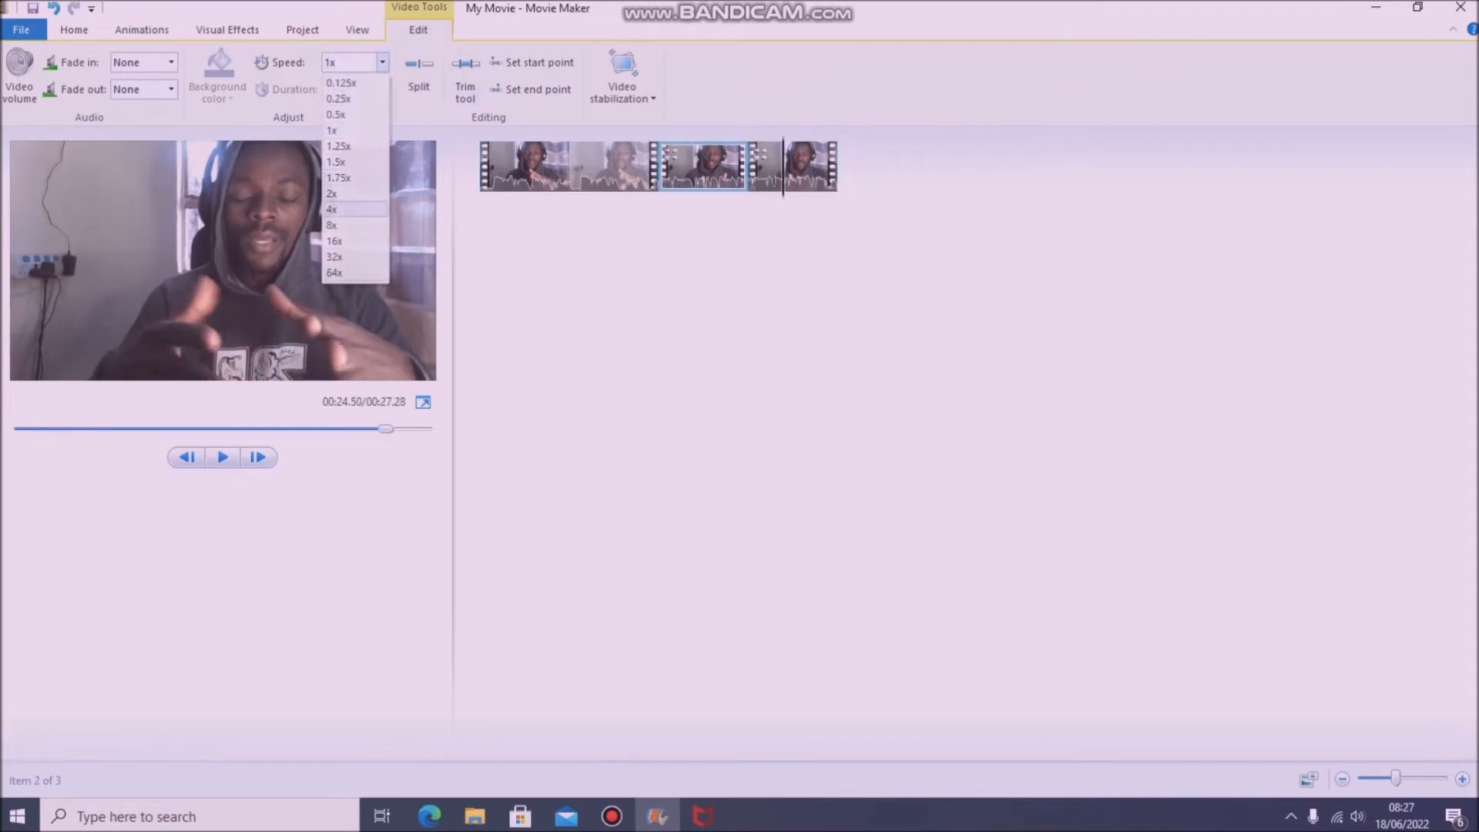
pyautogui.moveTo(689, 167); pyautogui.dragTo(809, 167)
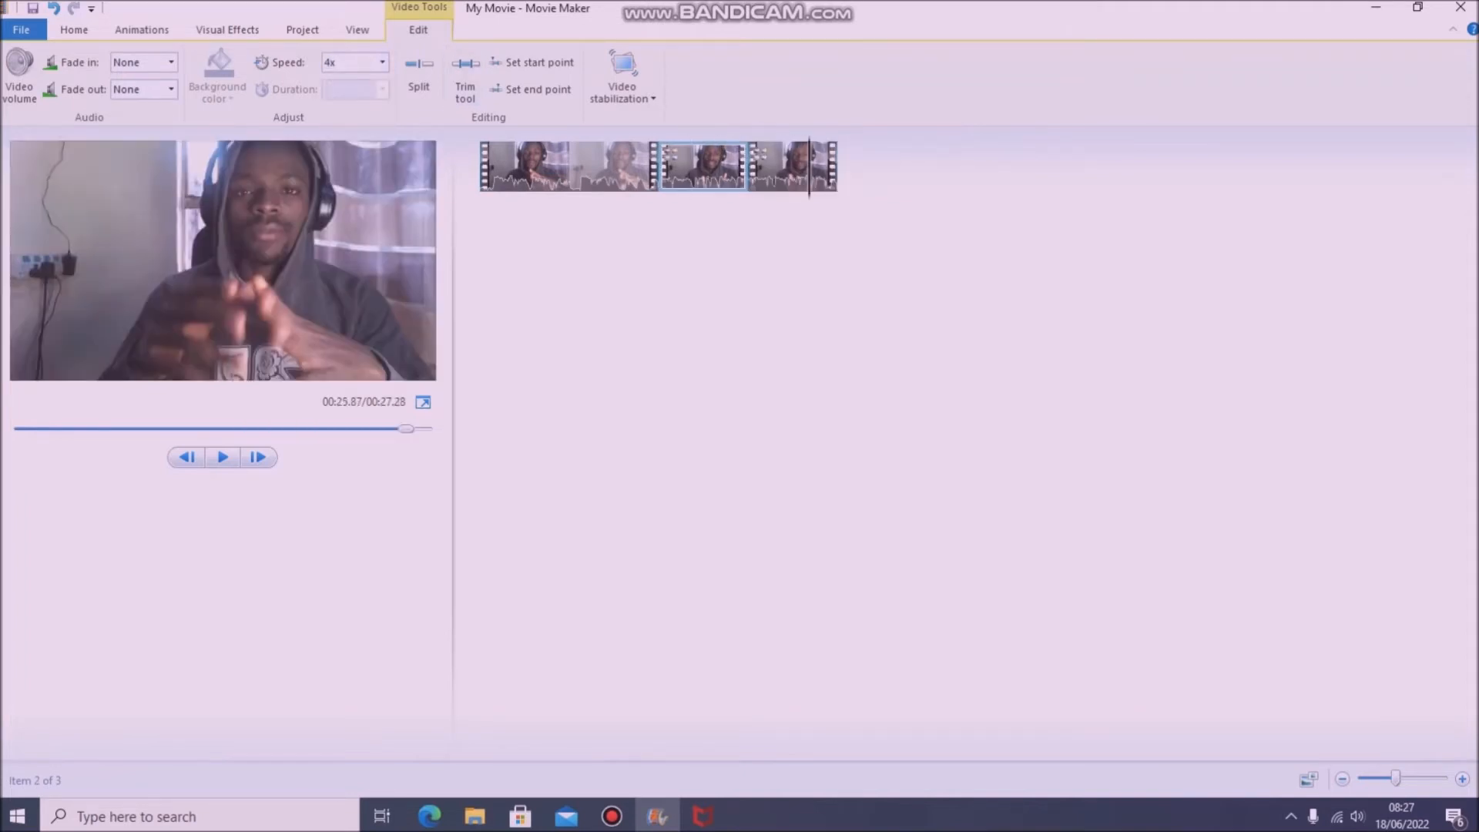
pyautogui.click(753, 167)
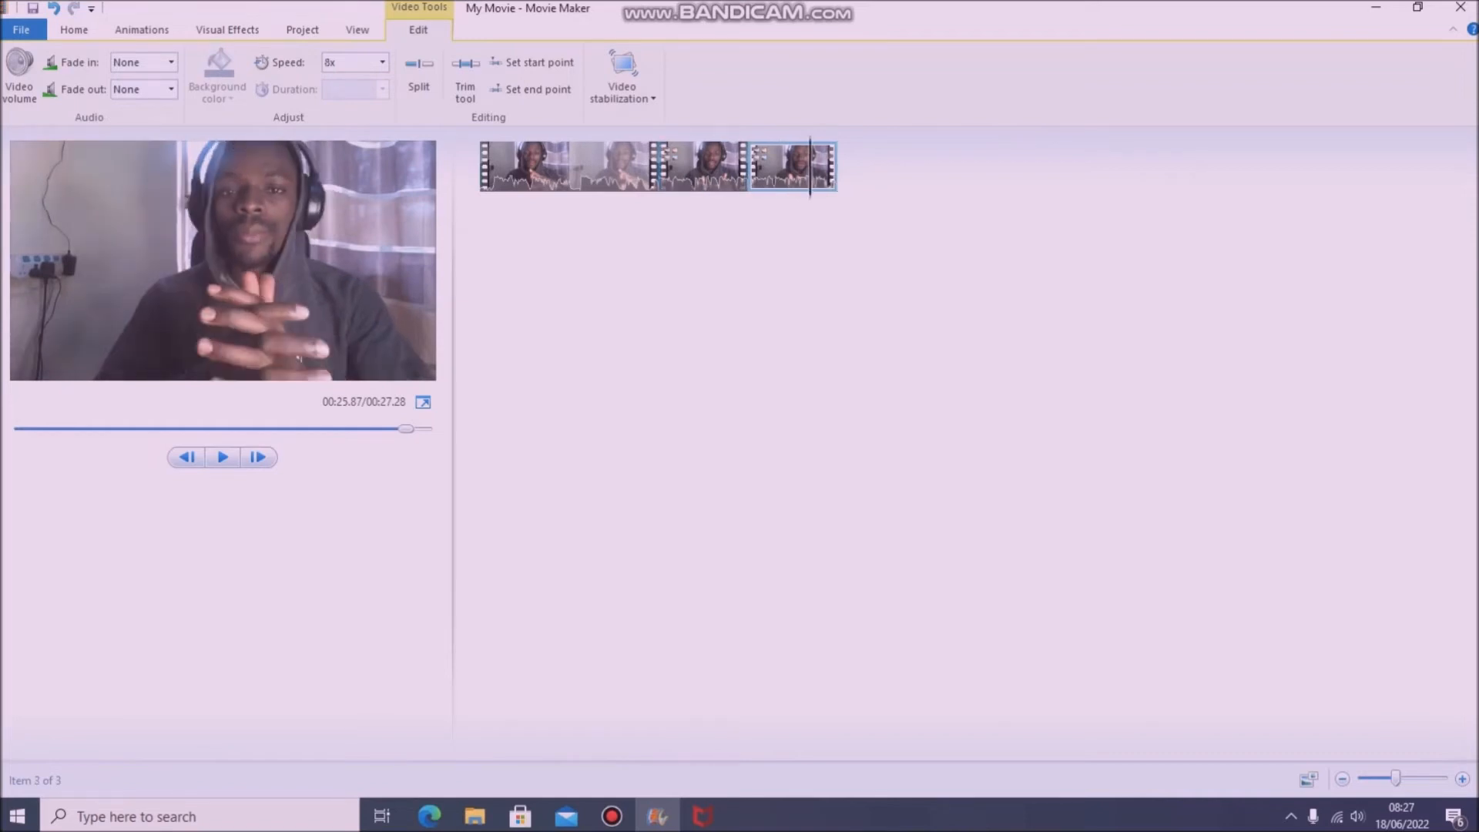
# Step: Return to the start of the movie and play it through to preview all three segments' speeds
pyautogui.moveTo(749, 167); pyautogui.dragTo(480, 167)
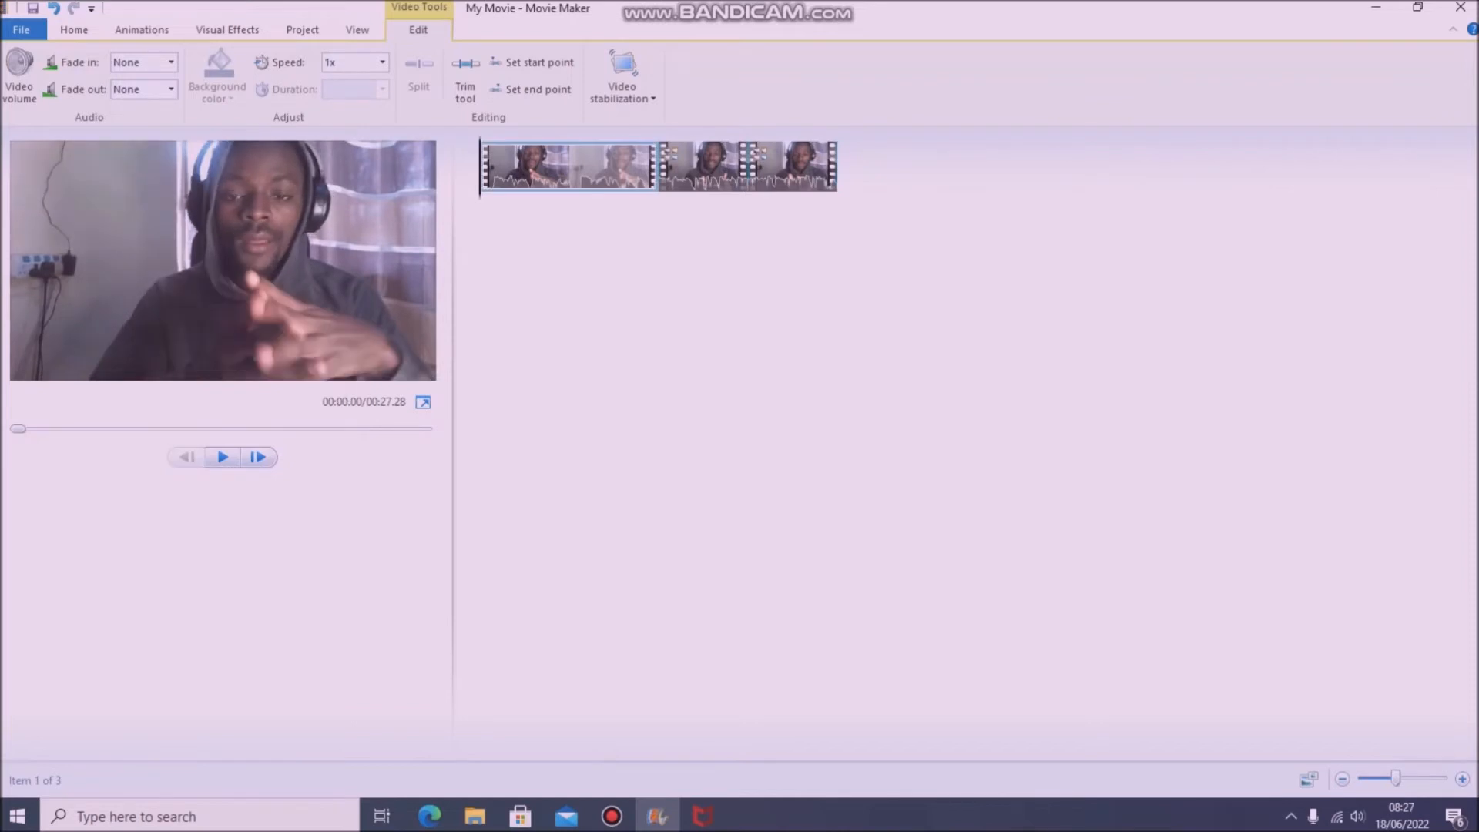
pyautogui.click(222, 457)
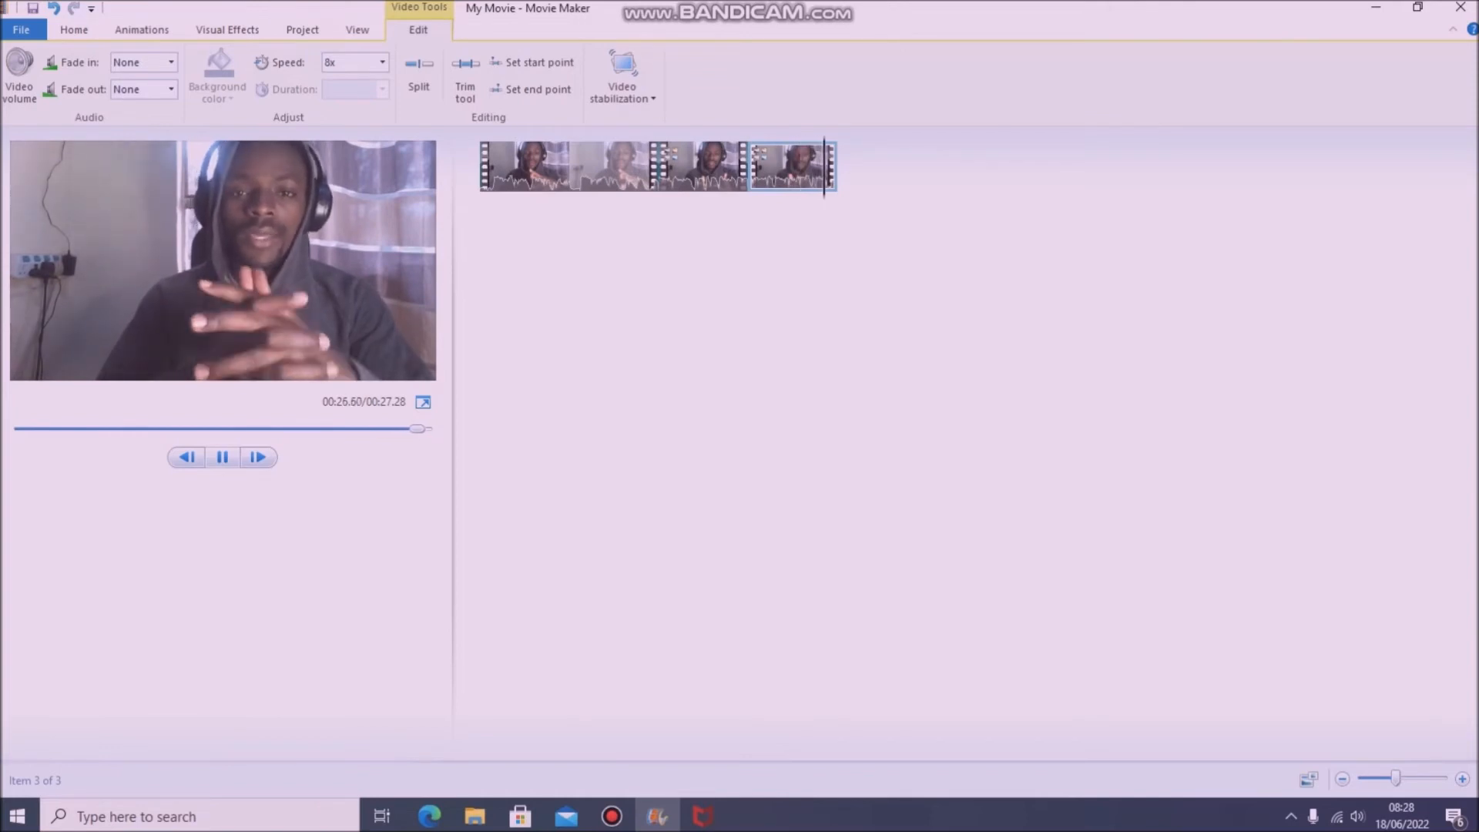
pyautogui.press('space')
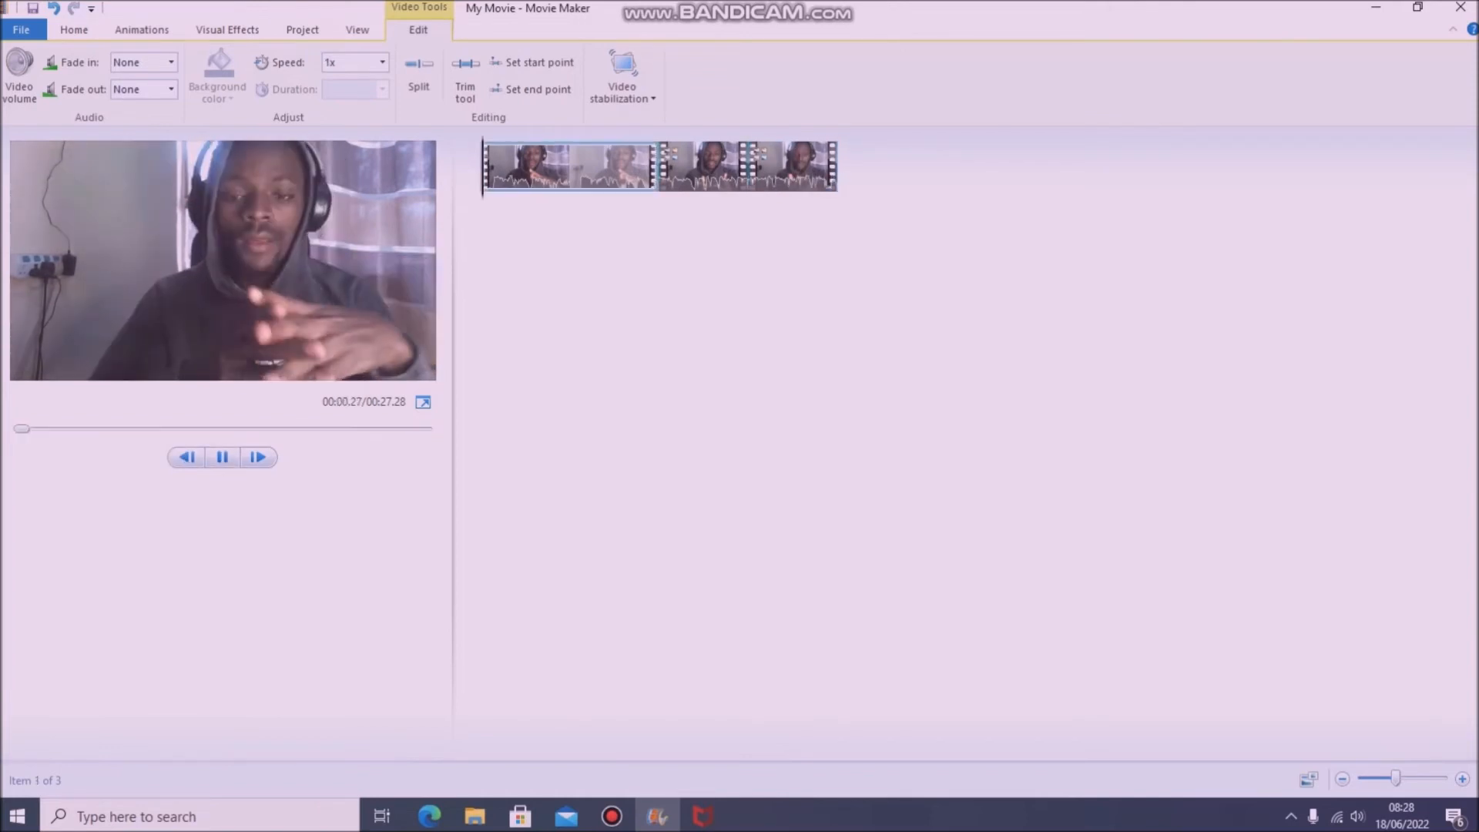
pyautogui.press('space')
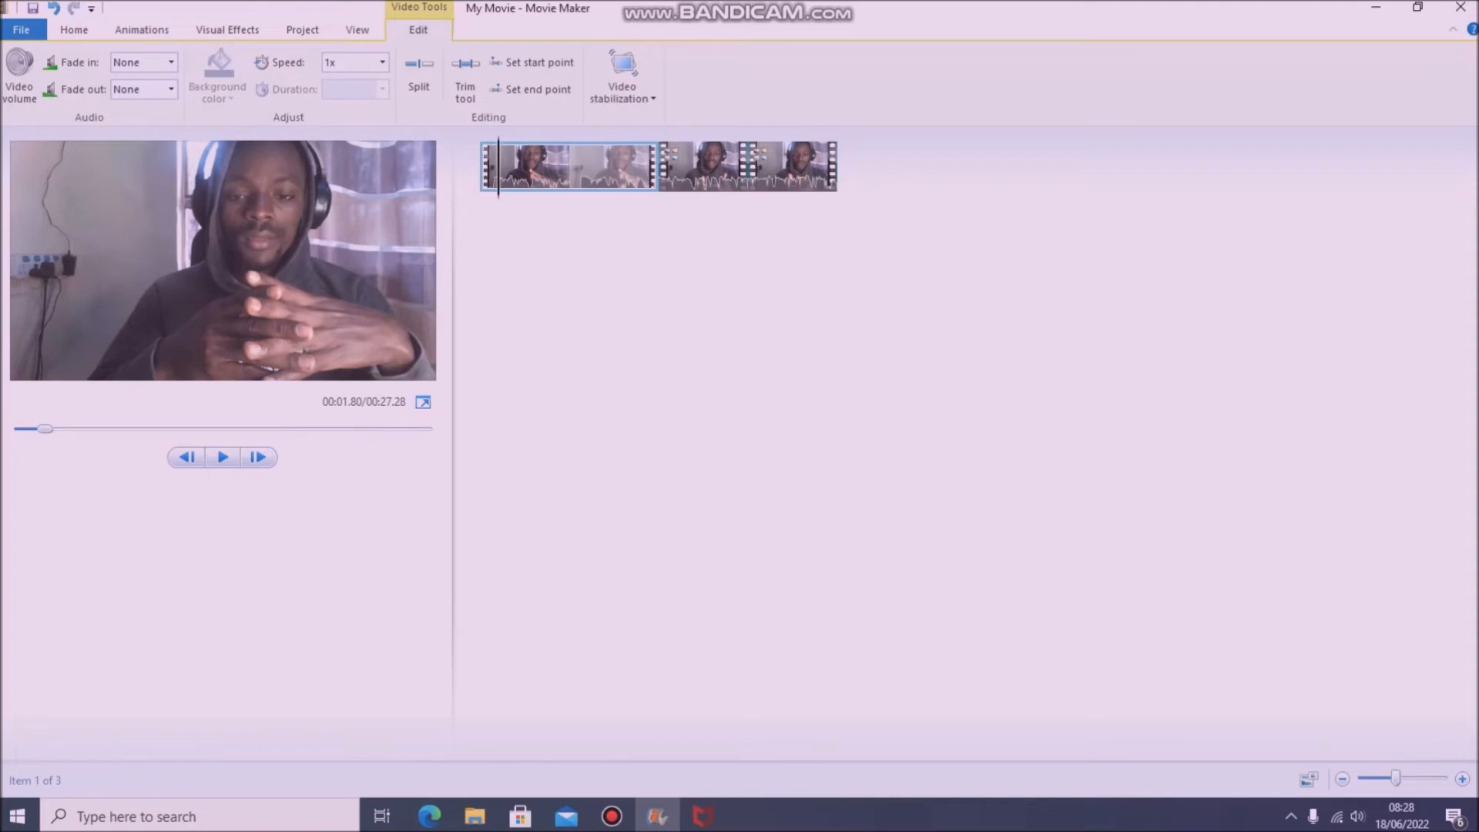
# Step: Set the first segment's speed to 0.25x and preview its slow-motion playback
pyautogui.click(570, 166)
pyautogui.click(382, 63)
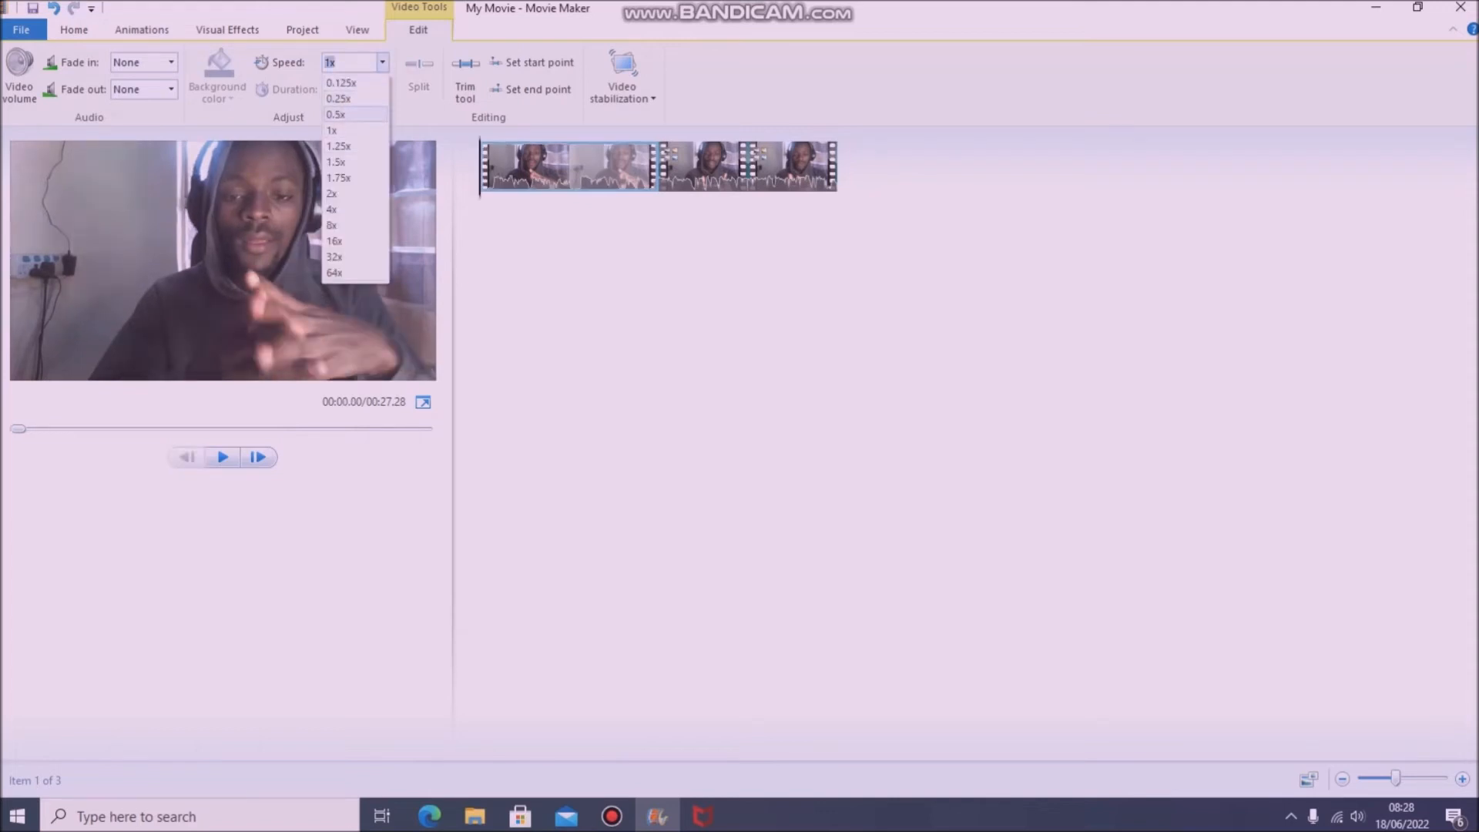
pyautogui.press('Return')
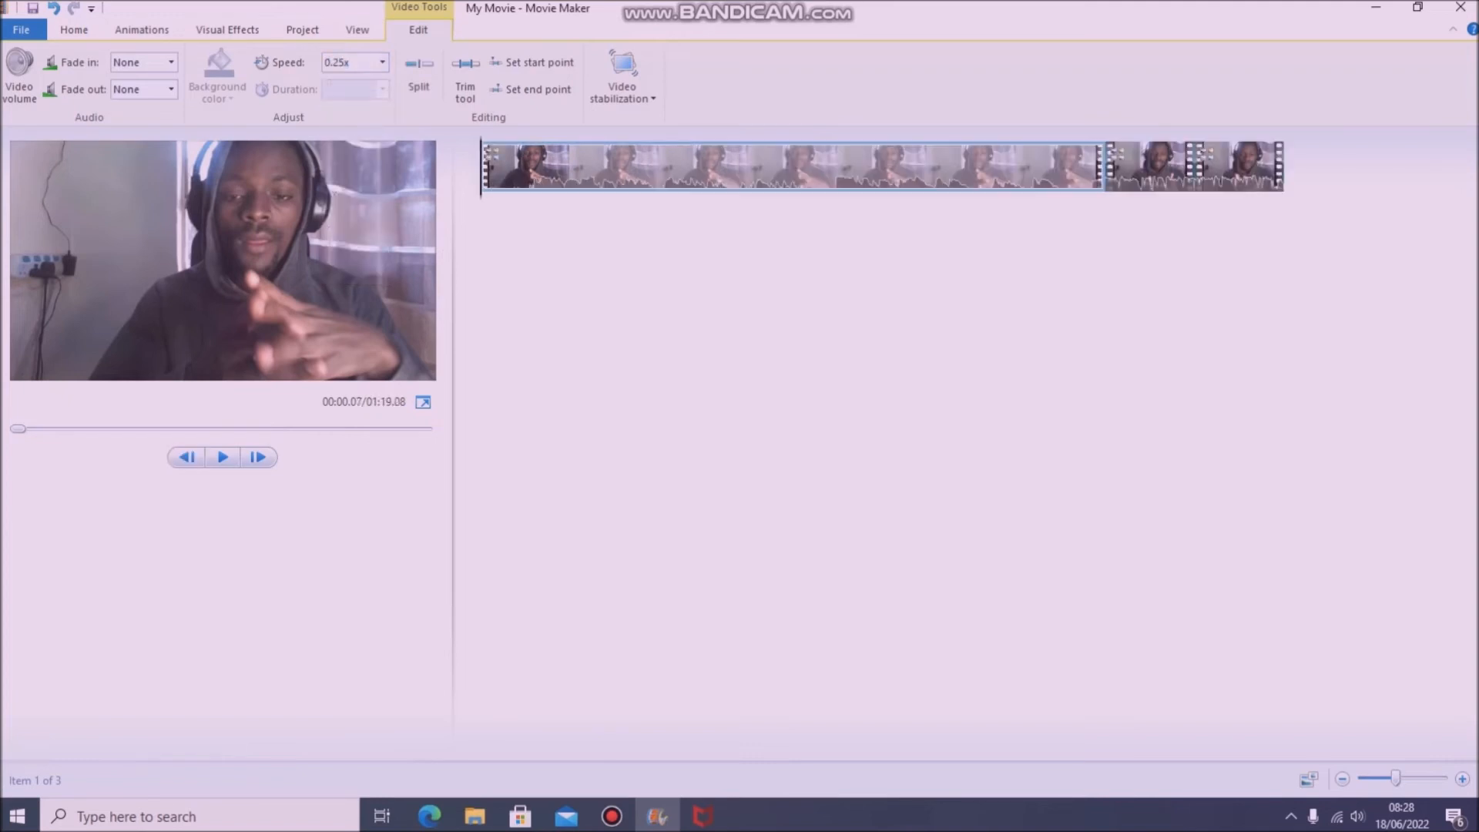
pyautogui.click(223, 457)
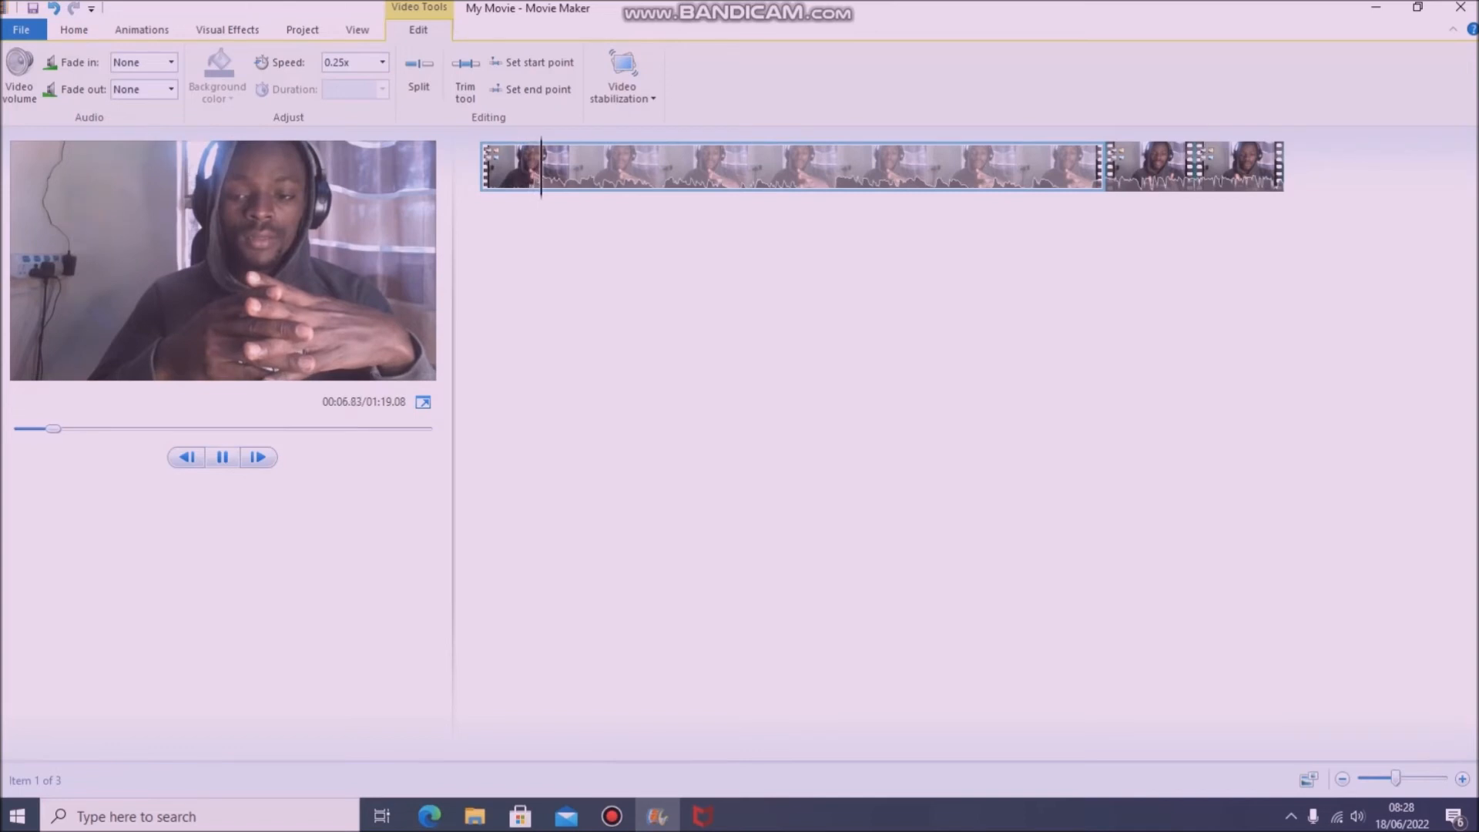
pyautogui.press('space')
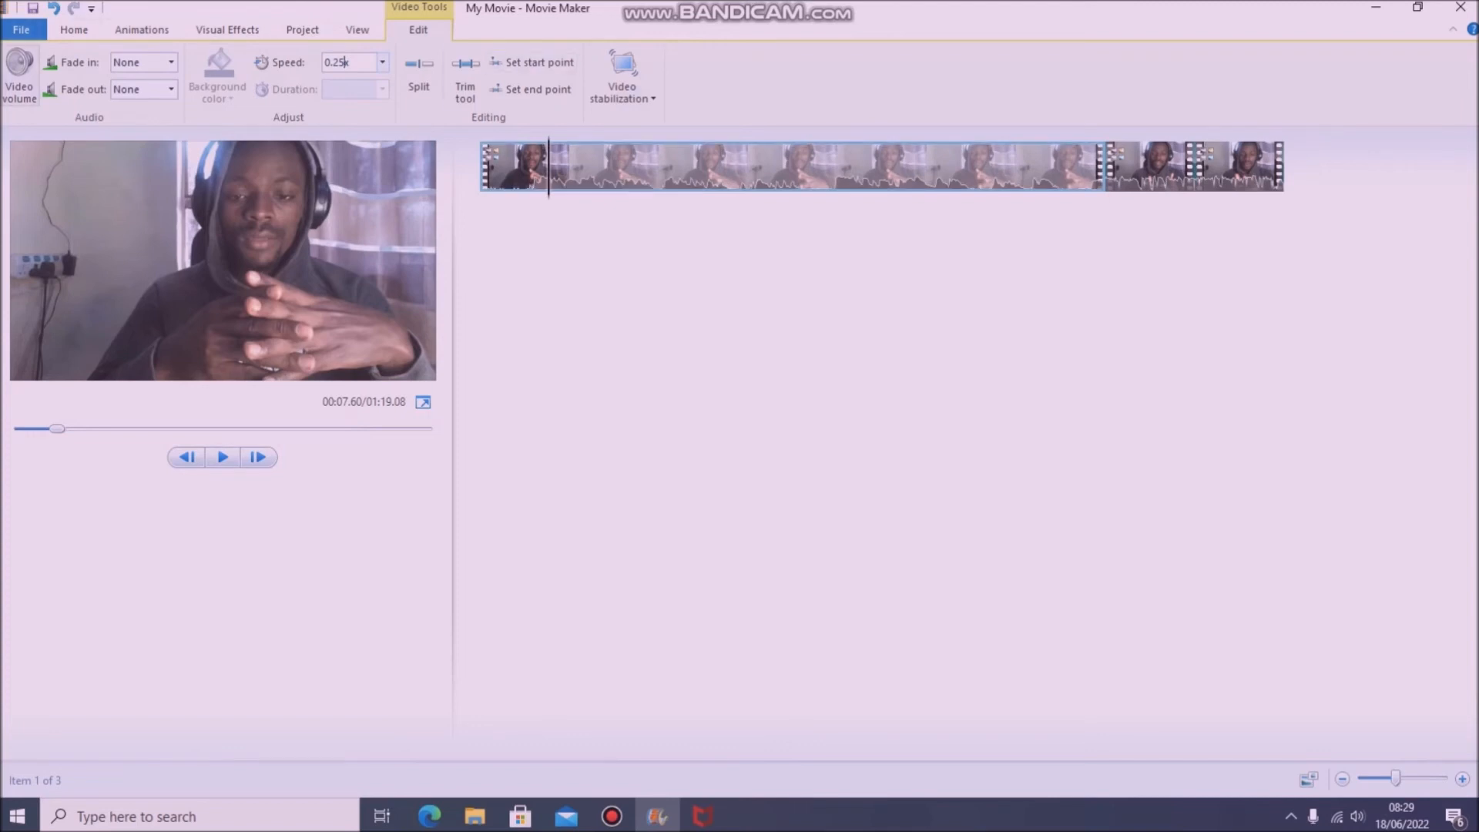
# Step: Open the list of output settings for saving the movie
pyautogui.click(74, 30)
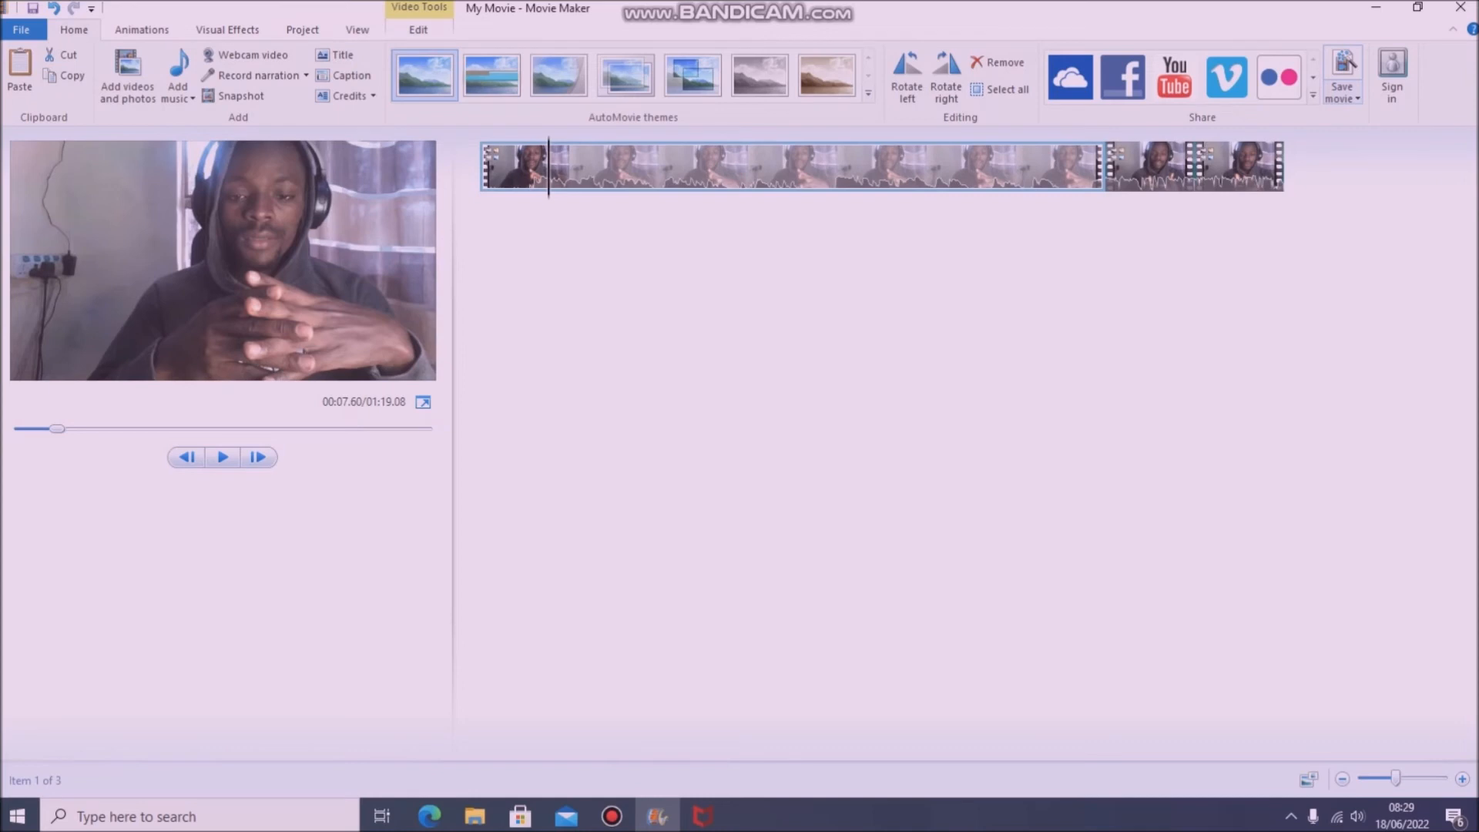
pyautogui.click(1344, 93)
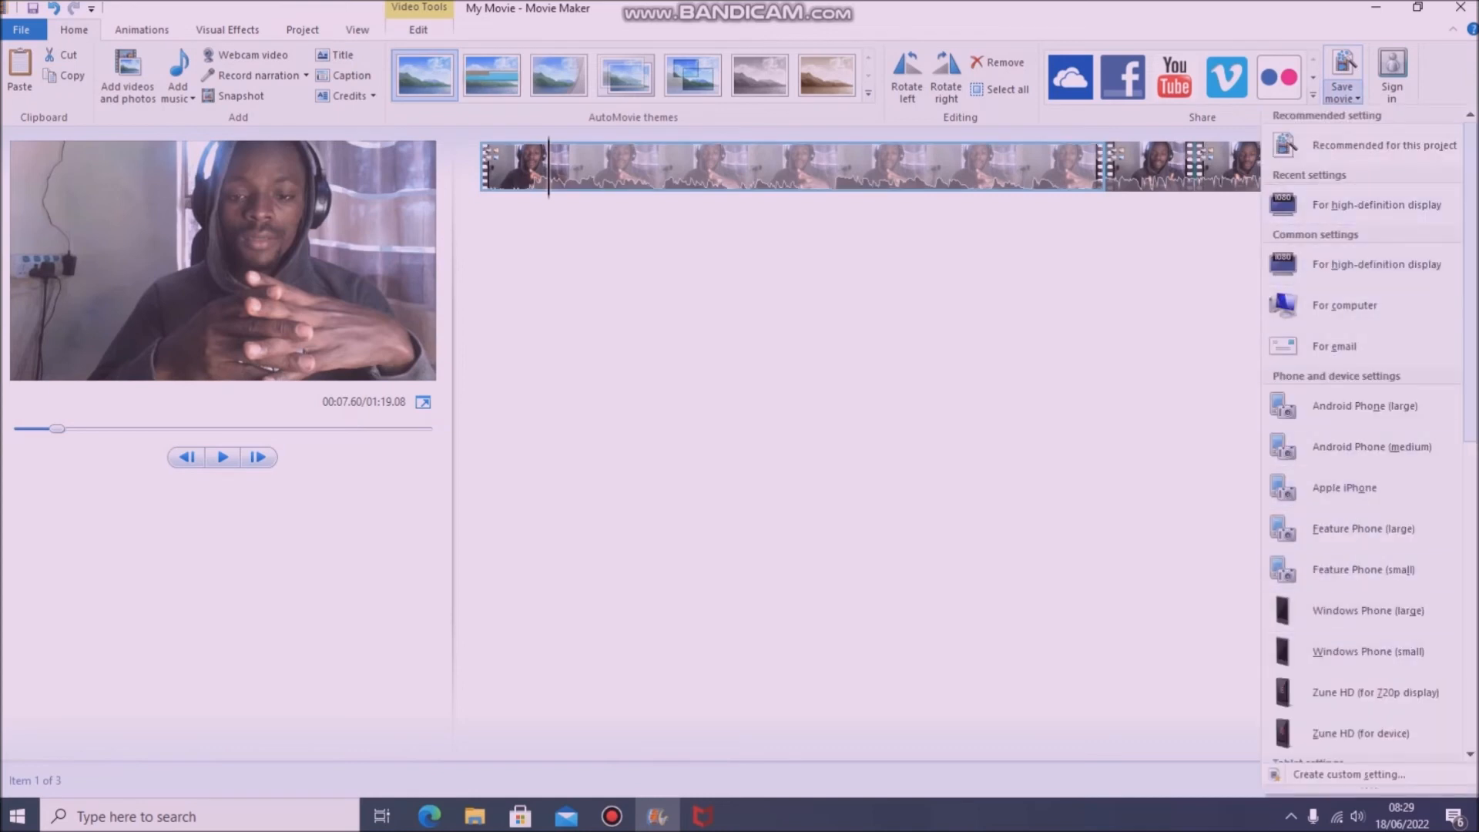